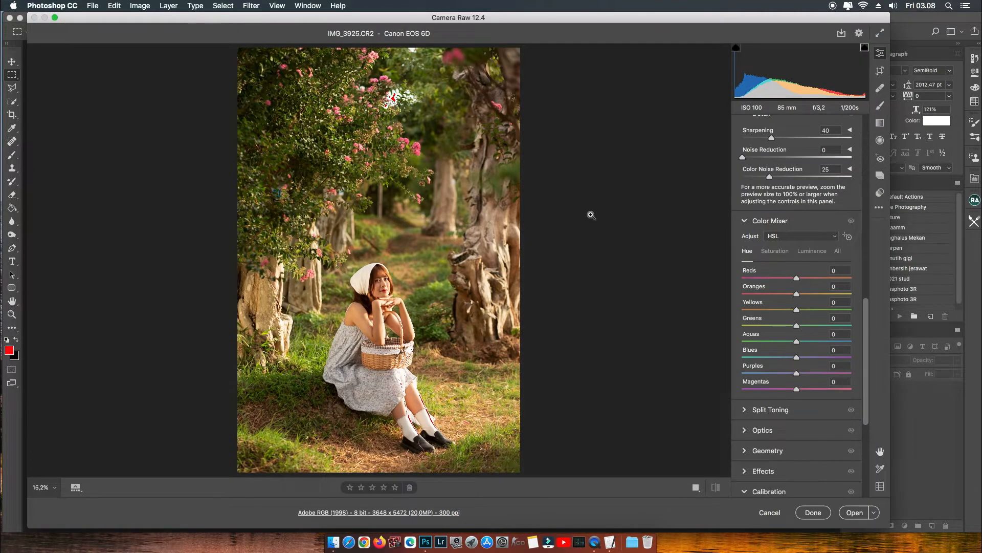
Apply the SoftNatural user preset to the raw photo and compare it with the original settings.
left_click_drag(866, 327, 867, 281)
left_click(880, 193)
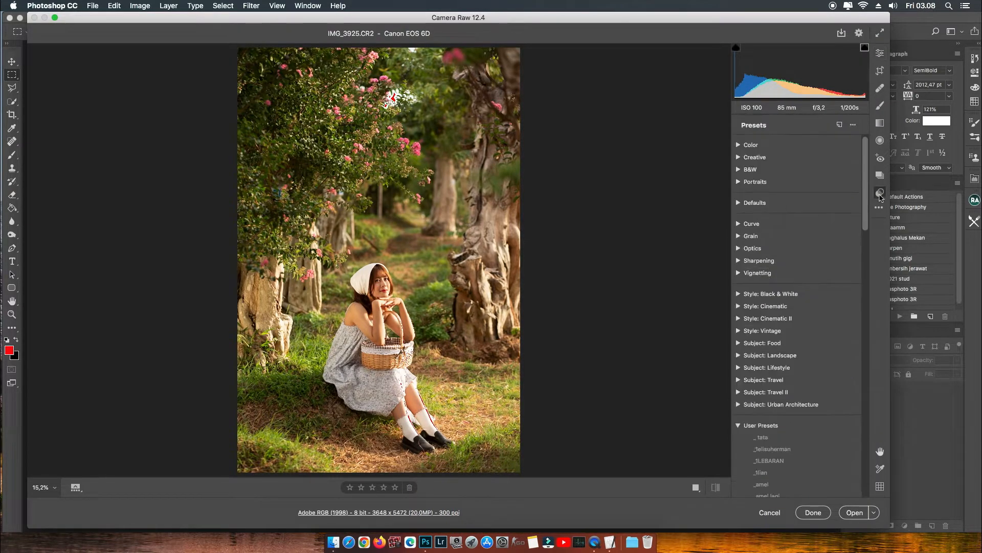
left_click_drag(867, 208, 873, 389)
scroll(874, 389, "down", 10)
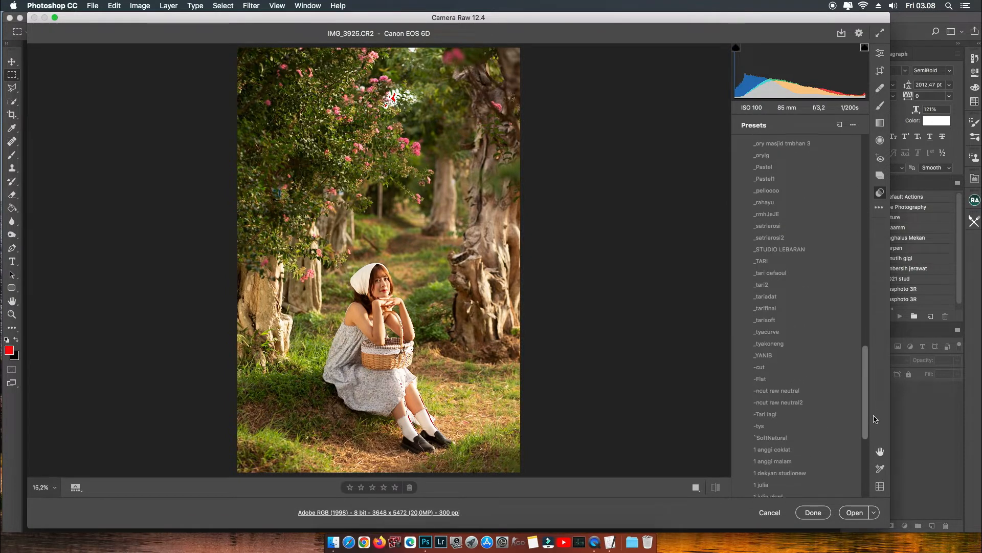
left_click(767, 332)
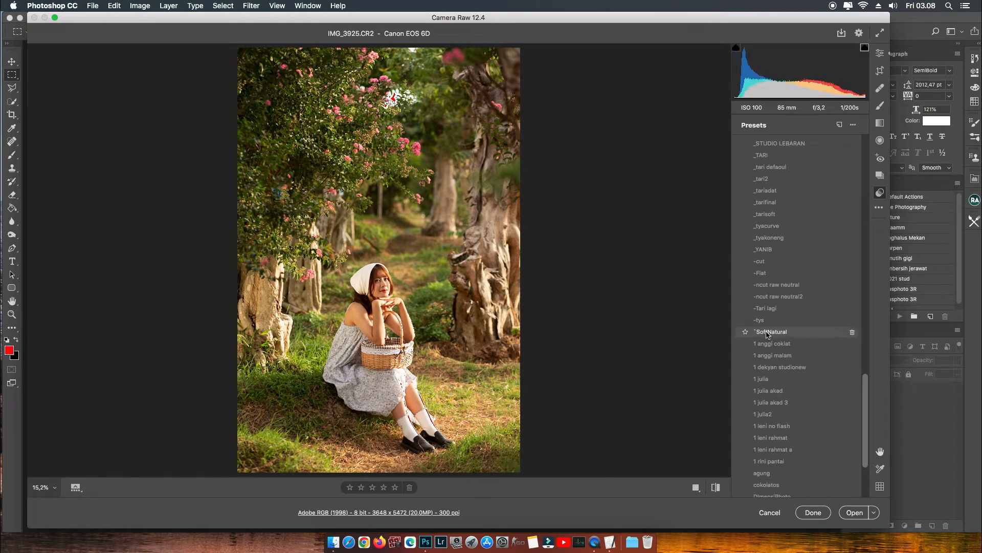
left_click(716, 487)
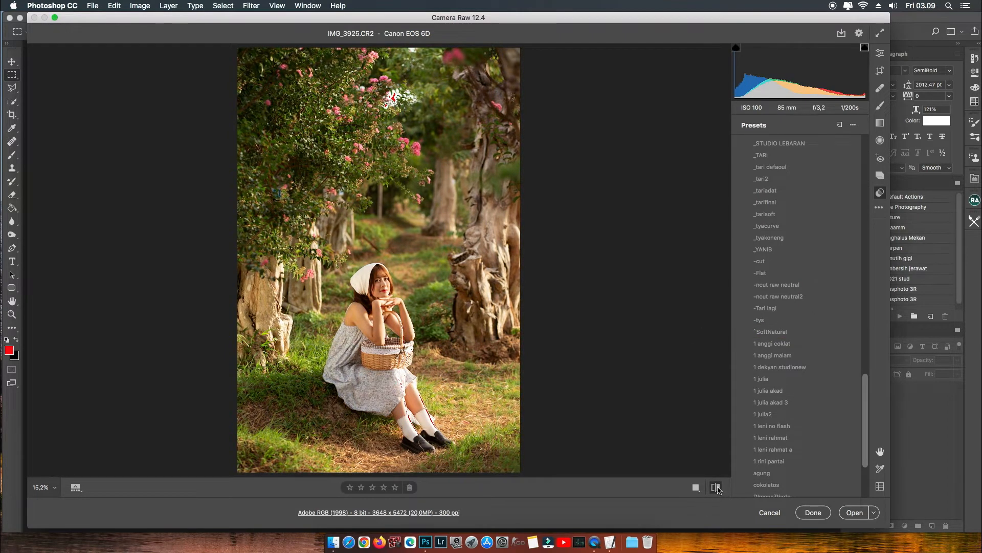
left_click(716, 488)
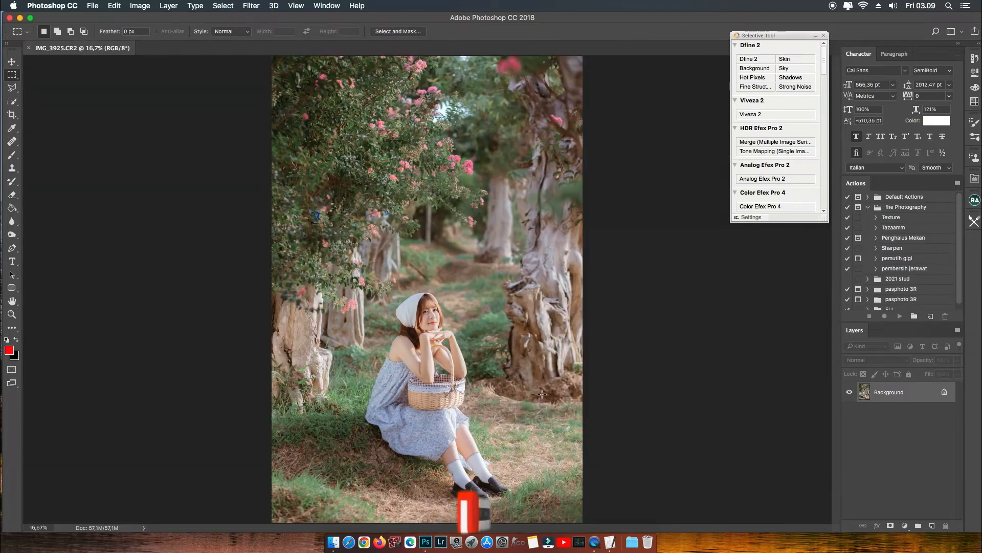
Preview the original IMG_3925.CR2 file to compare it with the edited photo.
left_click(10, 62)
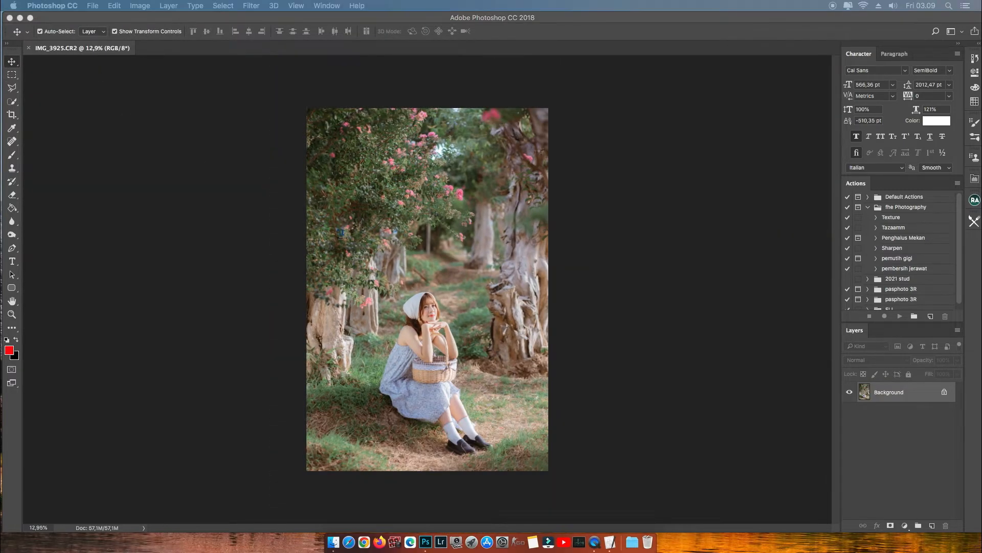
key("space")
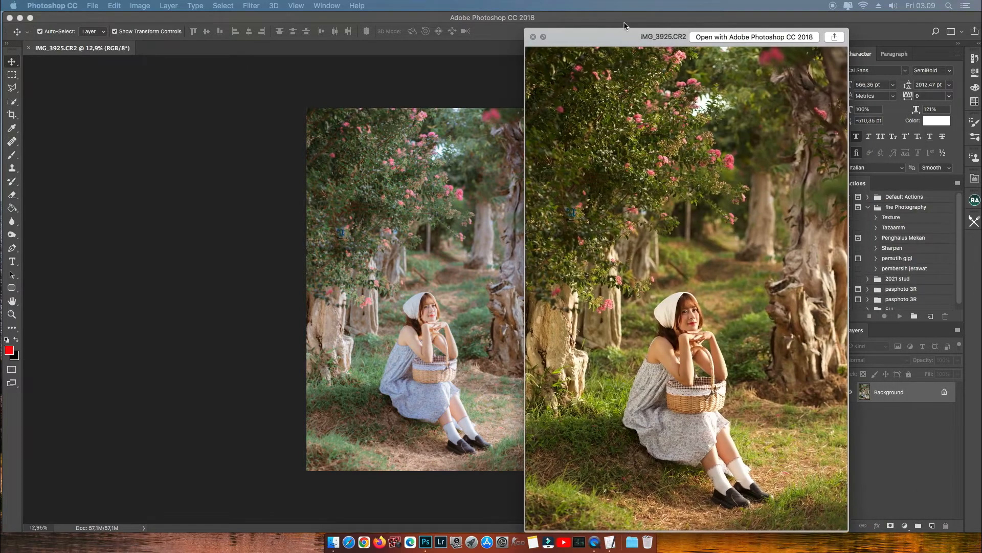
key("space")
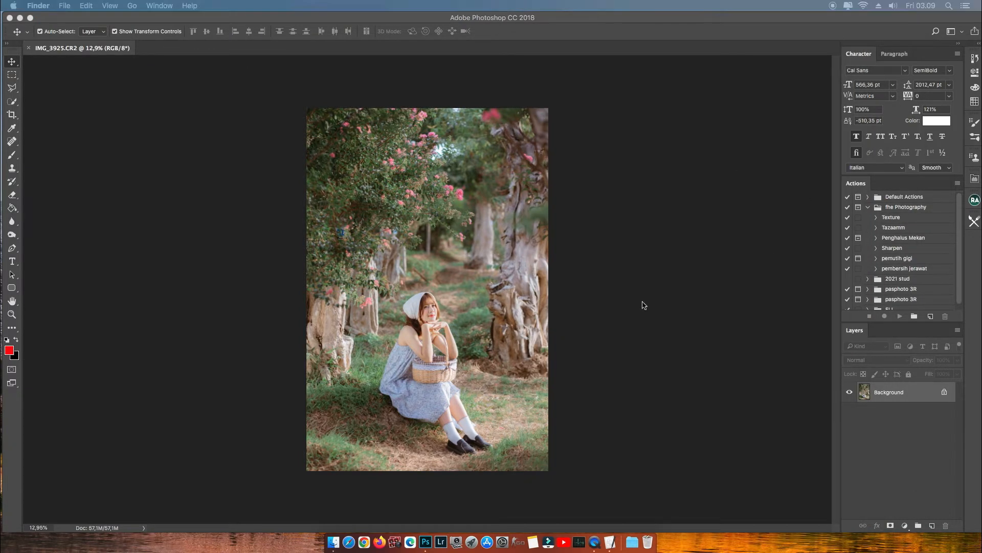
scroll(413, 265, "up", 1)
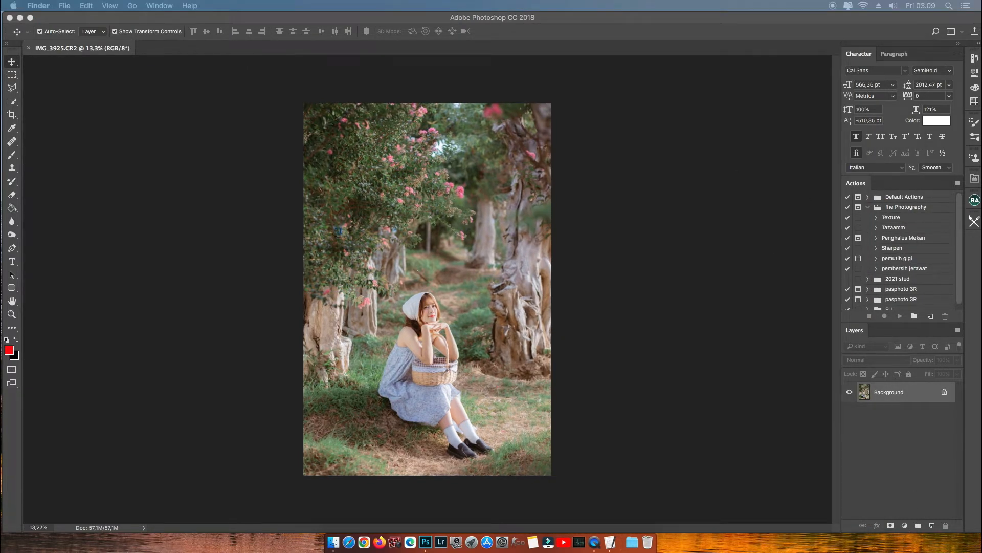
Duplicate the Background layer and shift the copy slightly upward on the canvas.
left_click(484, 206)
key("super+j")
left_click_drag(460, 210, 460, 194)
Copy the photo's lower part, from the basket down, onto a new layer and stretch it downward to lengthen the legs.
left_click(9, 76)
left_click_drag(300, 360, 555, 479)
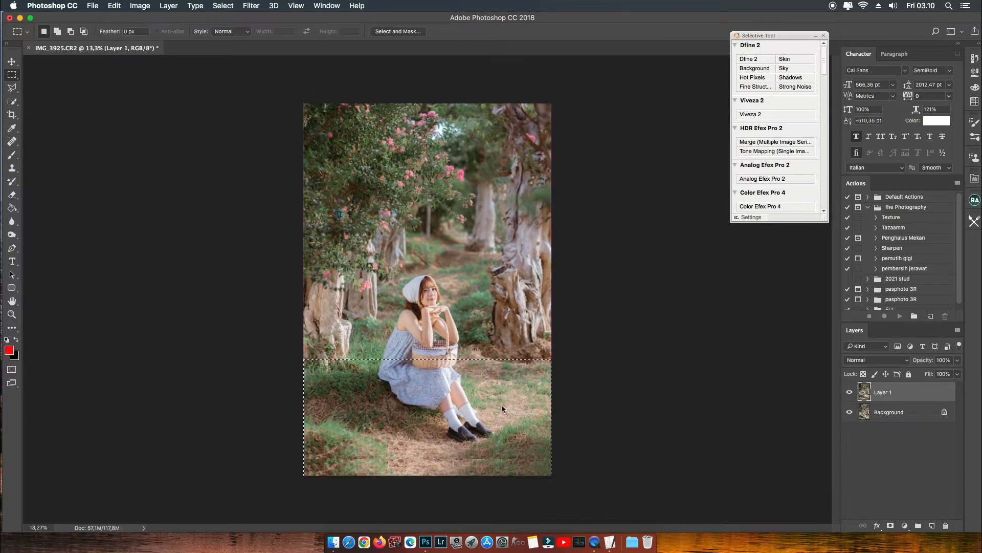
key("super+j")
key("super+t")
left_click_drag(428, 475, 427, 483)
left_click(478, 31)
Merge Layer 2 with Layer 1 and stamp all visible content onto a new layer.
left_click(893, 412, "shift")
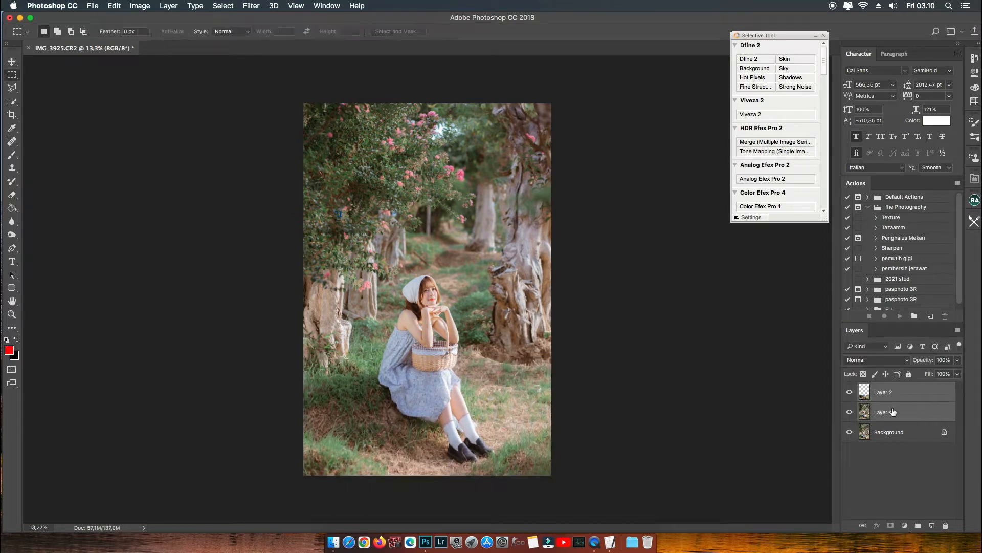
key("super+e")
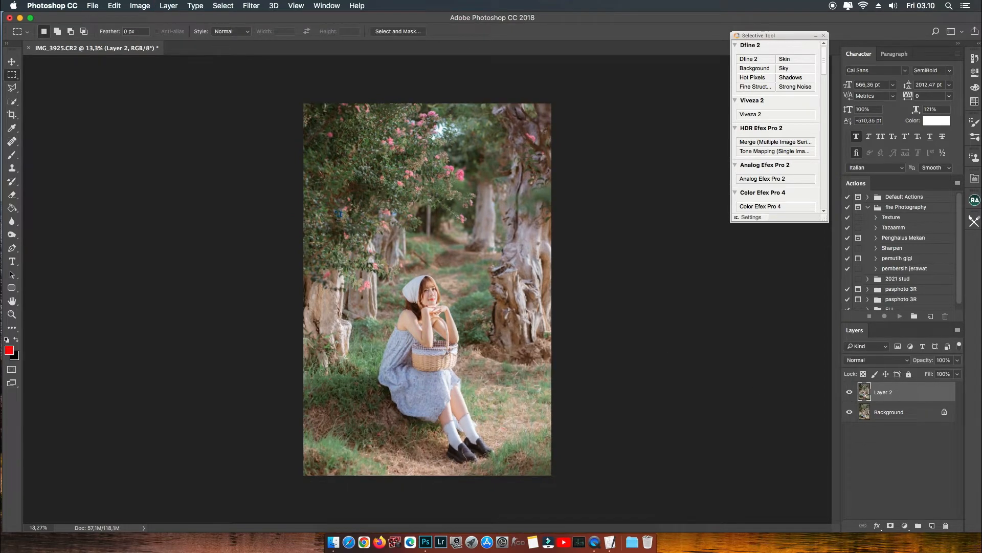
scroll(364, 227, "down", 1)
scroll(364, 228, "up", 3)
scroll(364, 228, "down", 4)
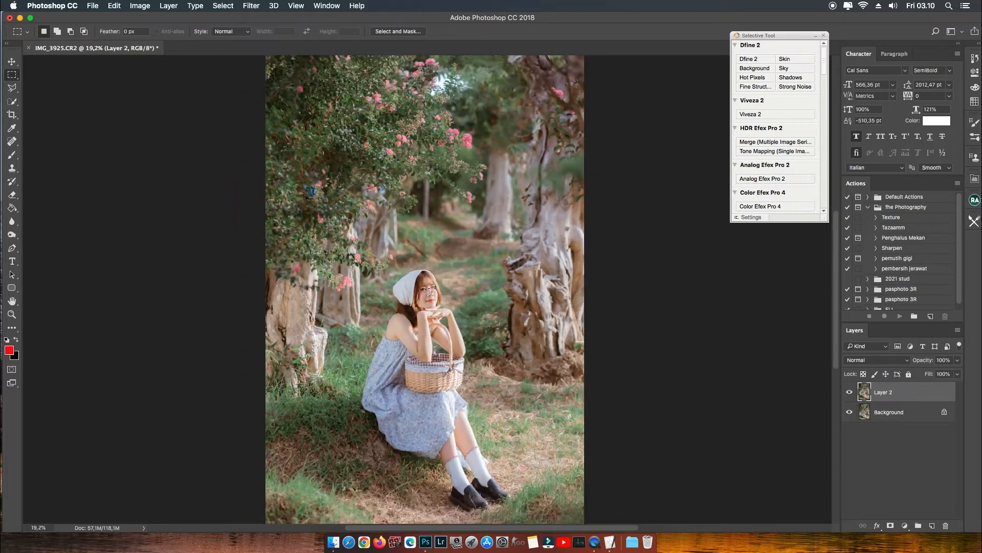
left_click(12, 62)
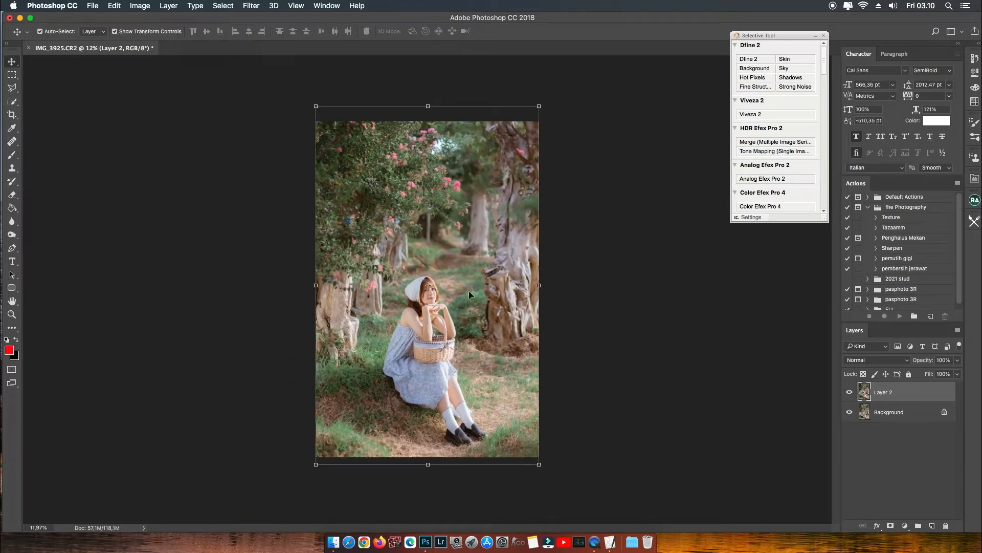
key("super+alt+shift+e")
scroll(496, 309, "up", 3)
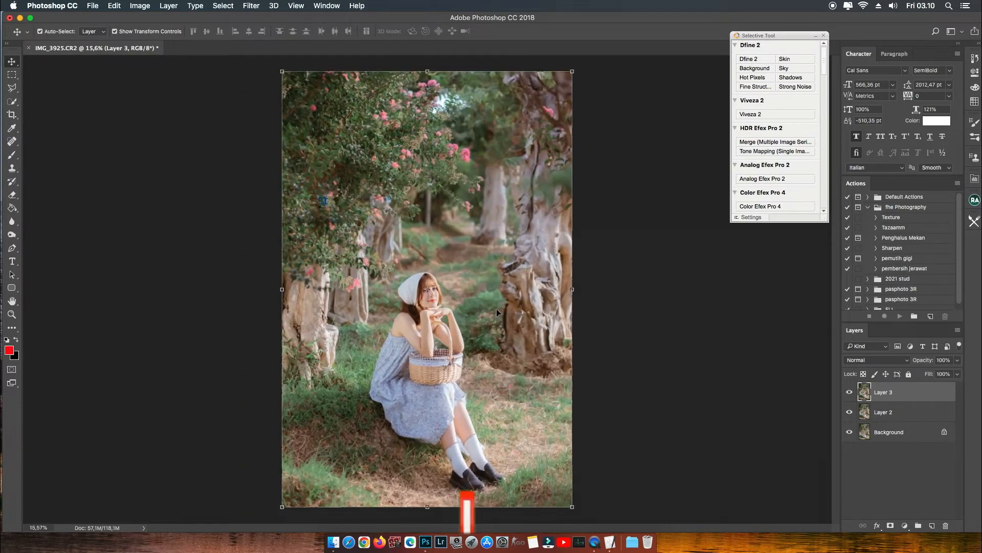
Open the stamped layer in the Color Efex Pro 4 plug-in.
left_click(768, 208)
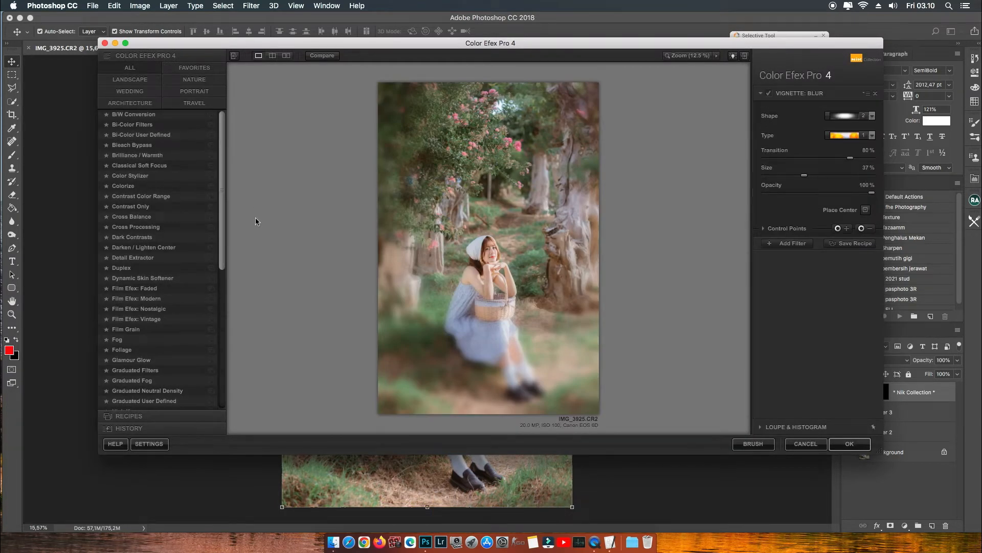
Try the Darken / Lighten Center filter with a border luminosity of -23%.
left_click(157, 248)
left_click(870, 190)
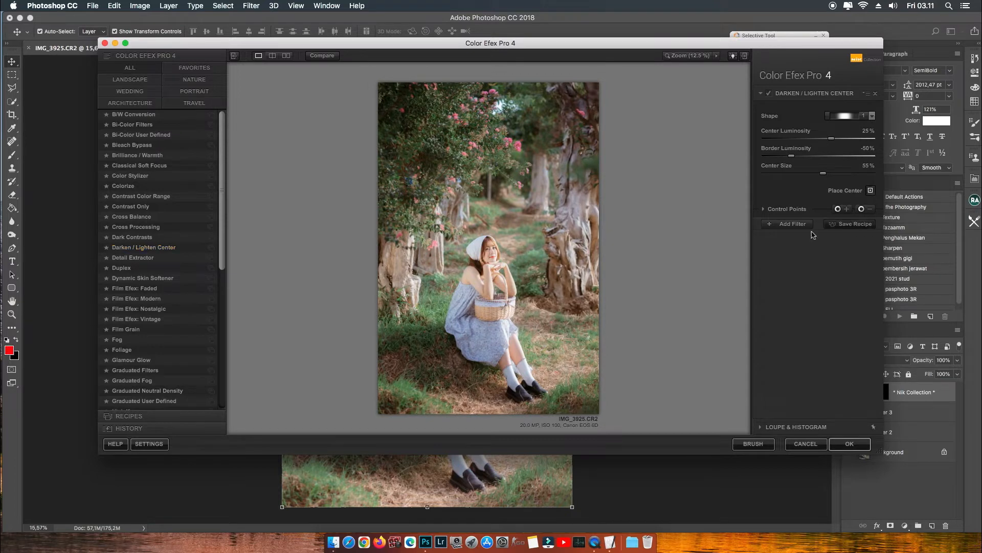
left_click_drag(792, 156, 808, 157)
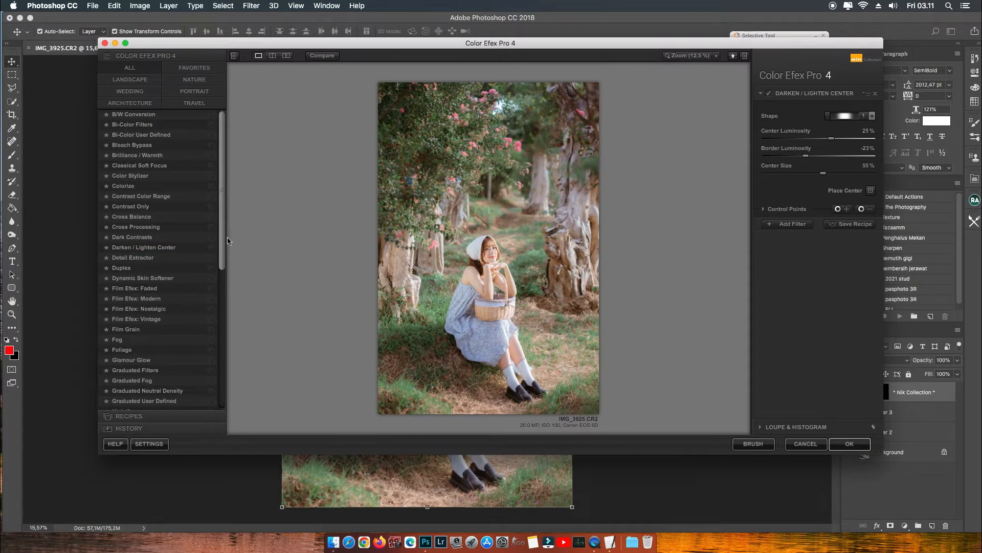
Use the Cross Processing filter with method L03 and compare the photo with and without it.
left_click(208, 227)
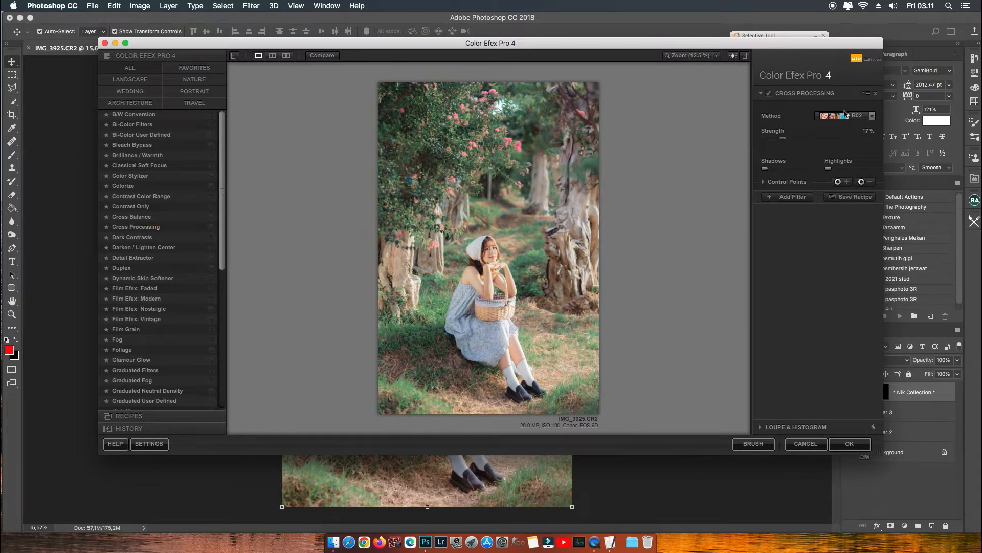
left_click(846, 114)
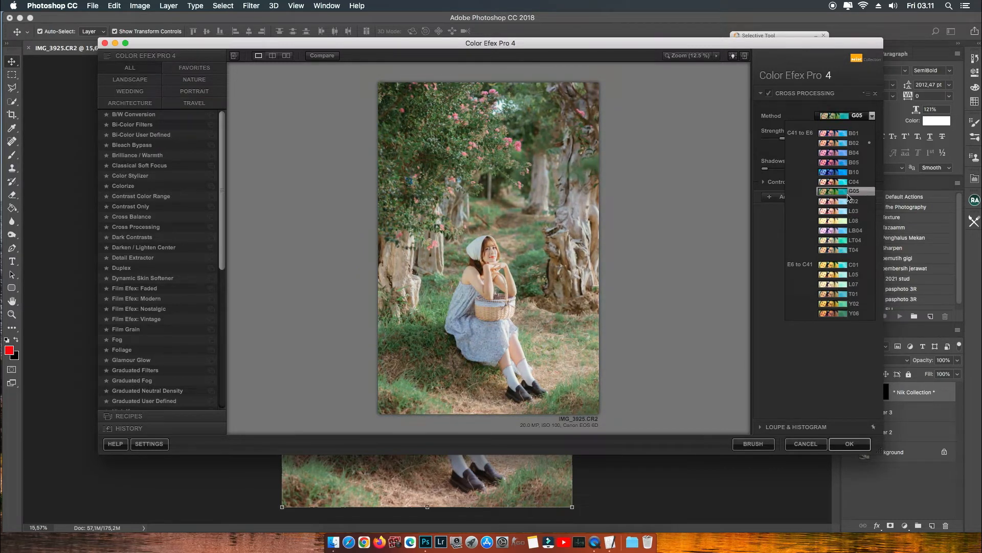
left_click(846, 213)
left_click(771, 94)
left_click(771, 94)
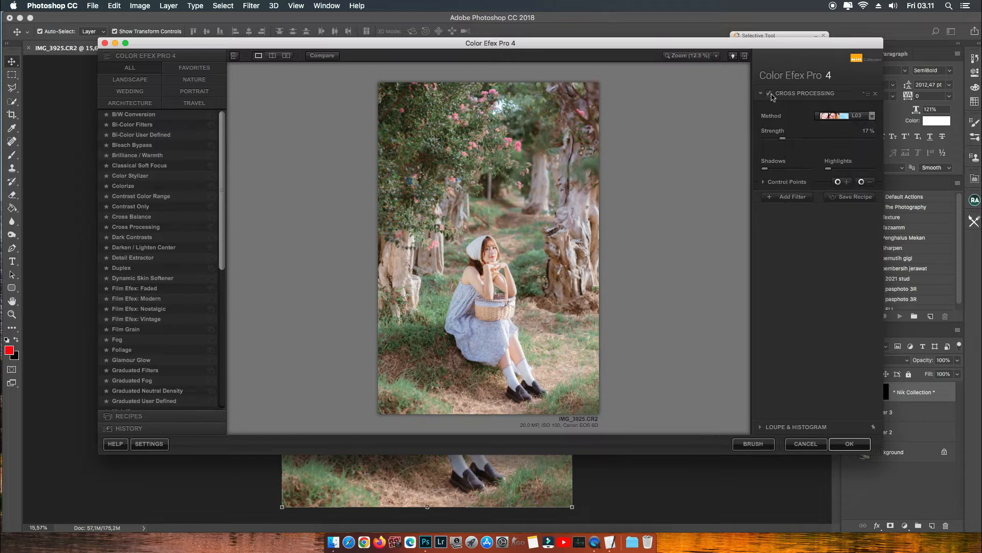
left_click(771, 94)
left_click(771, 95)
Add a Darken / Lighten Center filter with border luminosity -15%, centred above the woman's head, and apply both filters to the photo.
left_click(788, 197)
left_click(146, 247)
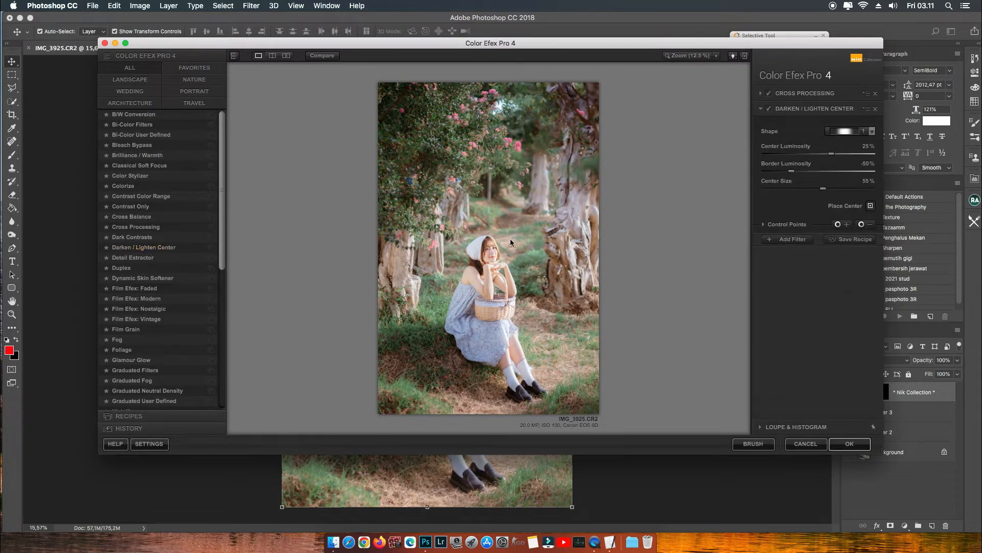
left_click(811, 171)
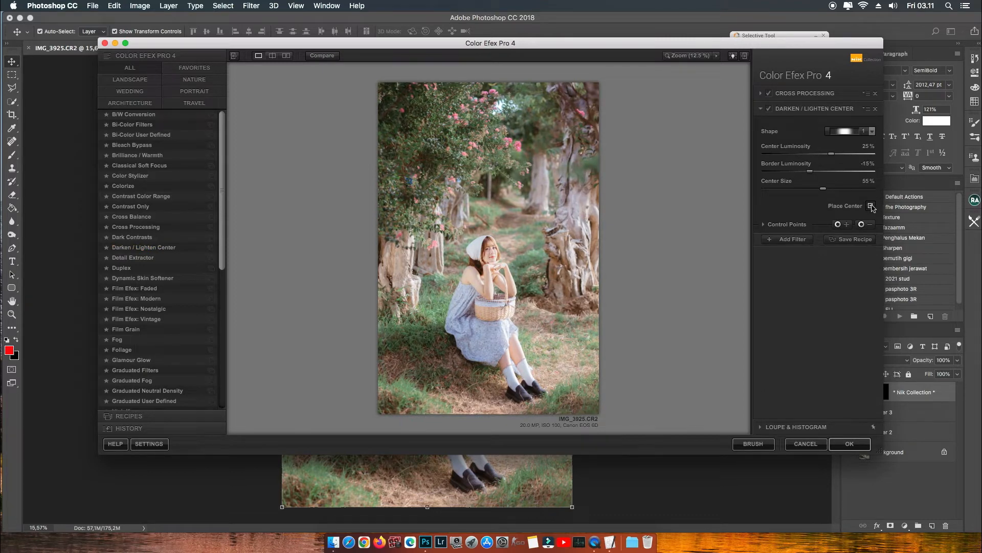
left_click(509, 193)
left_click(769, 108)
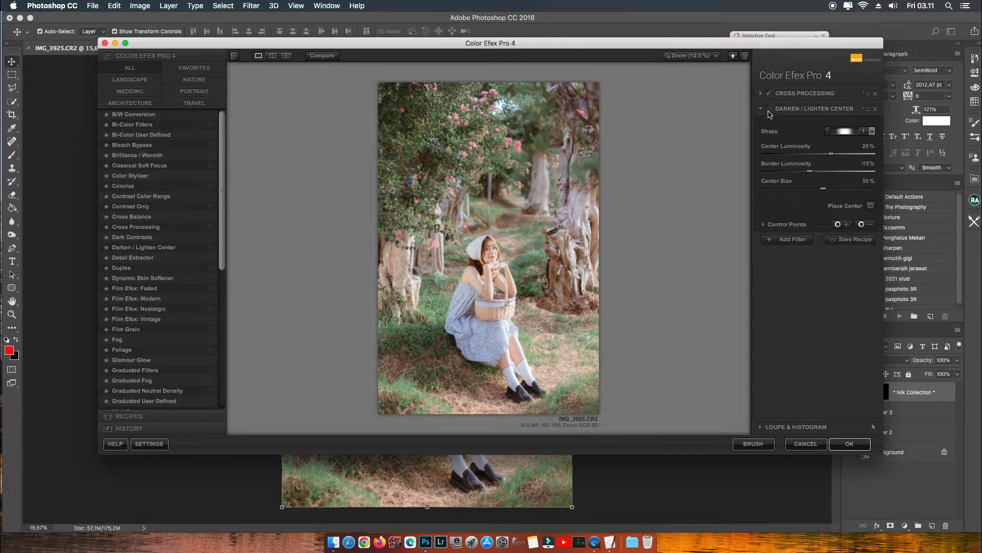
left_click(769, 109)
left_click(850, 444)
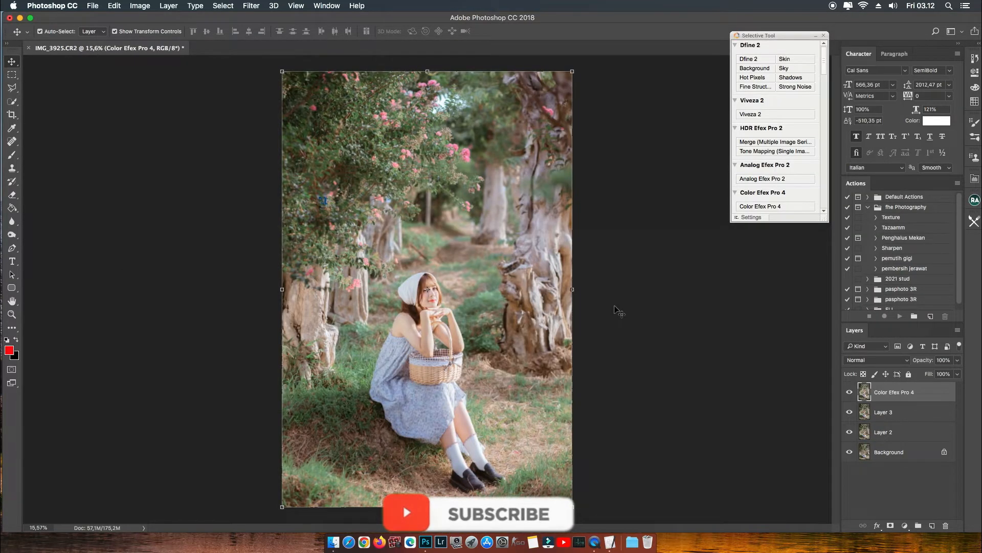
Examine the edited photo up close and compare it with a preview of the original IMG_3925.CR2.
scroll(501, 256, "down", 1)
left_click(565, 275)
scroll(450, 300, "up", 10)
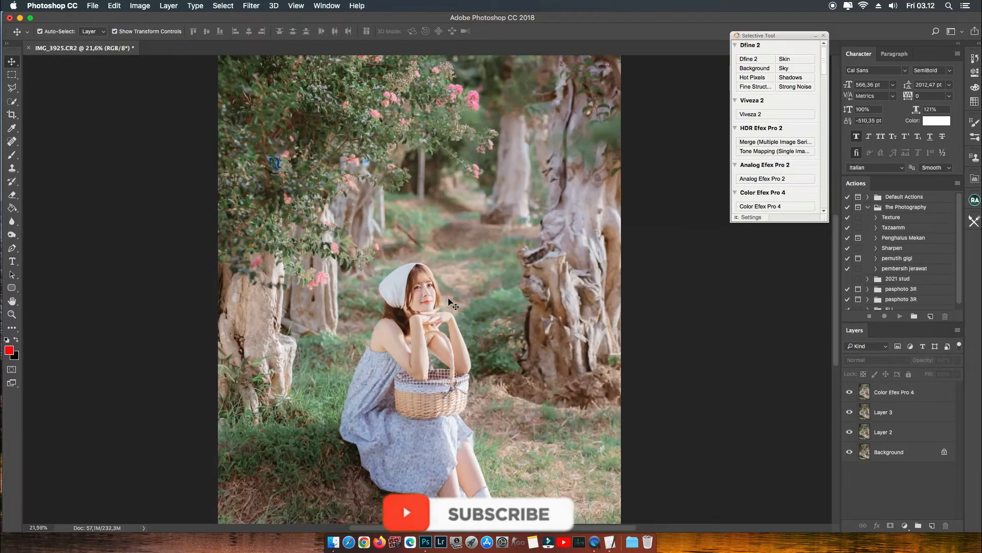
scroll(449, 299, "down", 5)
key("super+Tab")
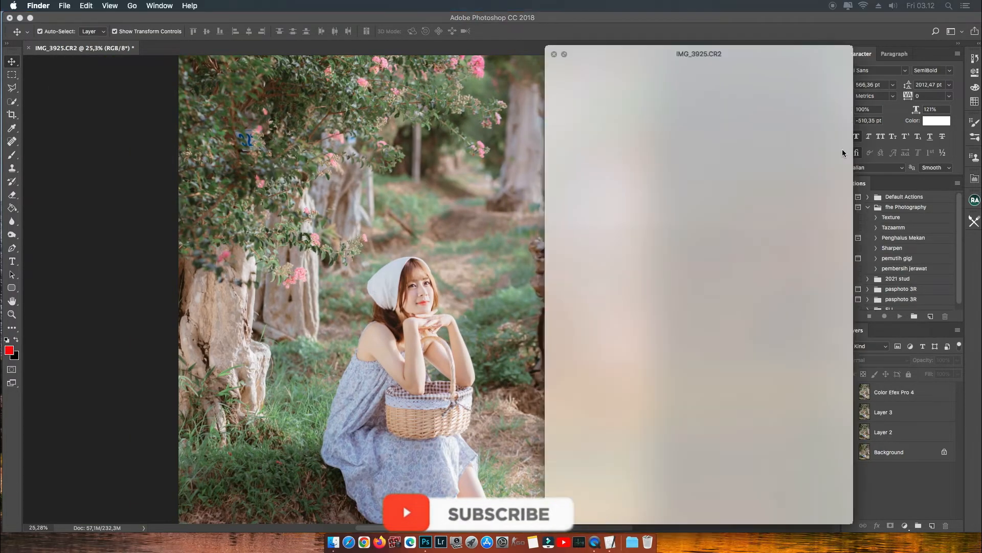
scroll(443, 210, "down", 5)
left_click_drag(663, 54, 714, 51)
scroll(526, 198, "up", 1)
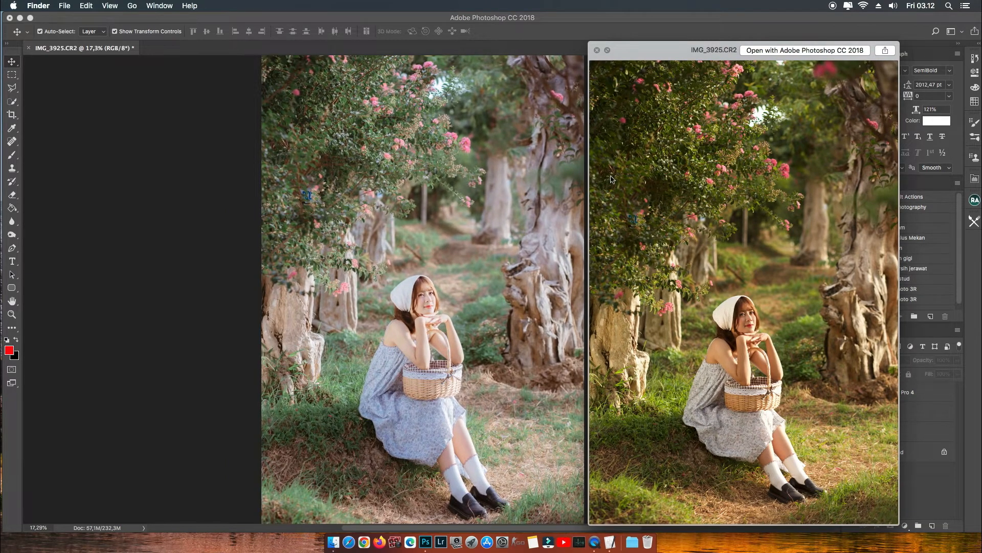
left_click(597, 50)
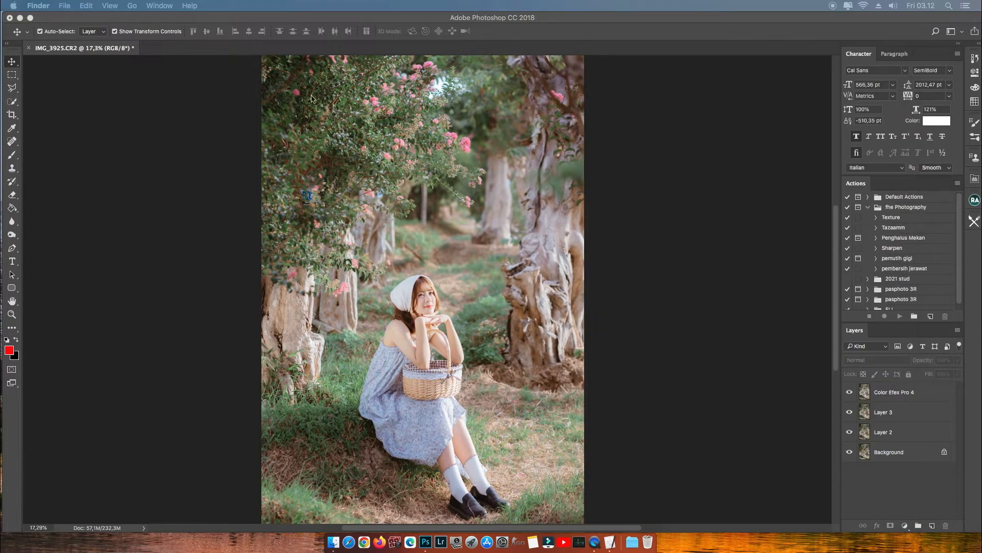
Slightly reshape the woman's figure on the Color Efex Pro 4 layer with Liquify, using a warp brush of size 700.
left_click(251, 5)
left_click(401, 101)
left_click(402, 101)
left_click(251, 6)
left_click(263, 88)
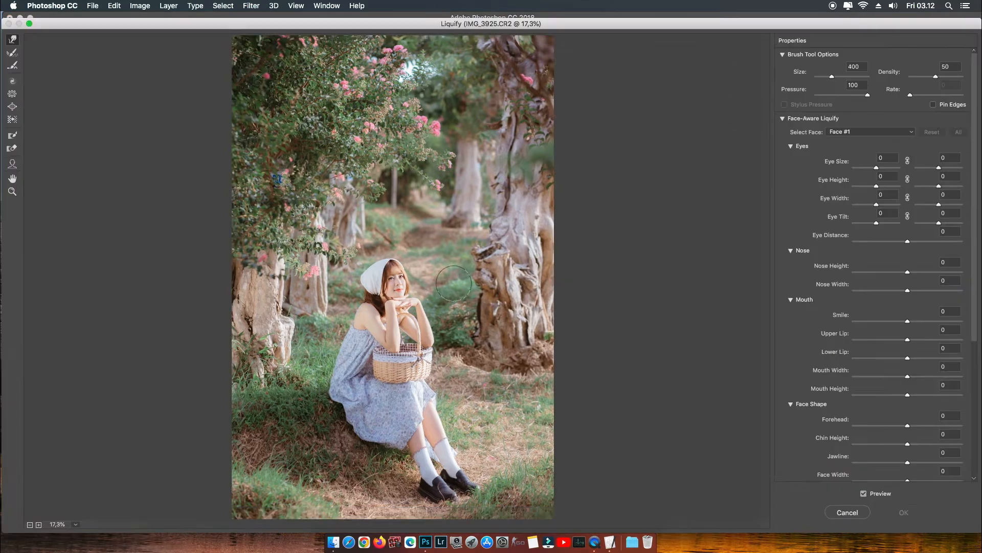
key("bracketright")
key("bracketright")
key("bracketright")
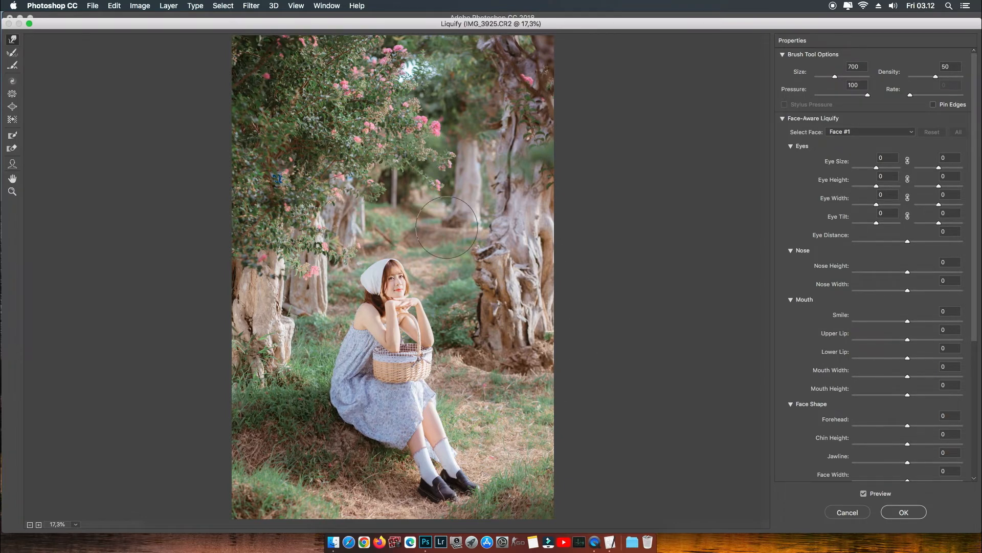
left_click(903, 512)
scroll(466, 248, "down", 2)
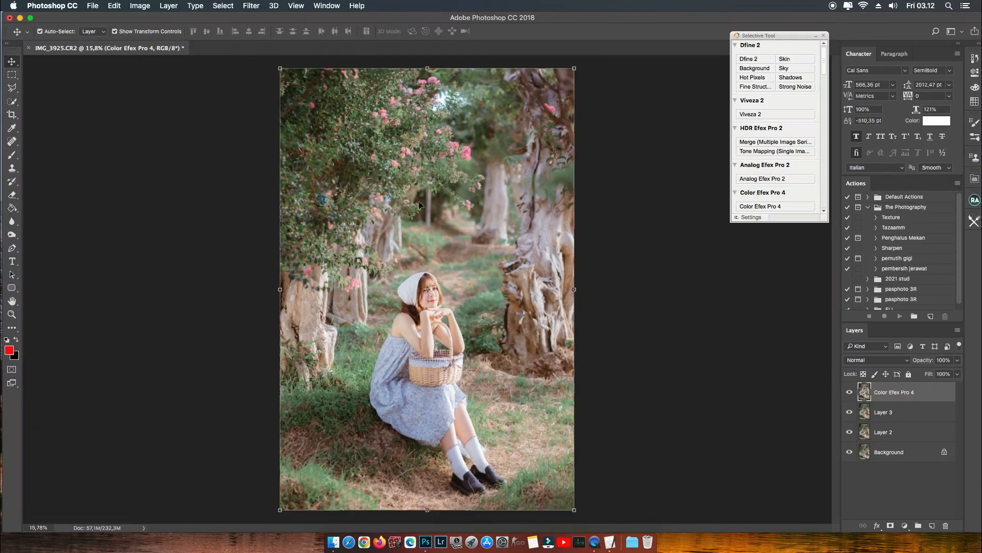
Preview other raw photos from the shoot and open IMG_3877.CR2 in Camera Raw.
key("space")
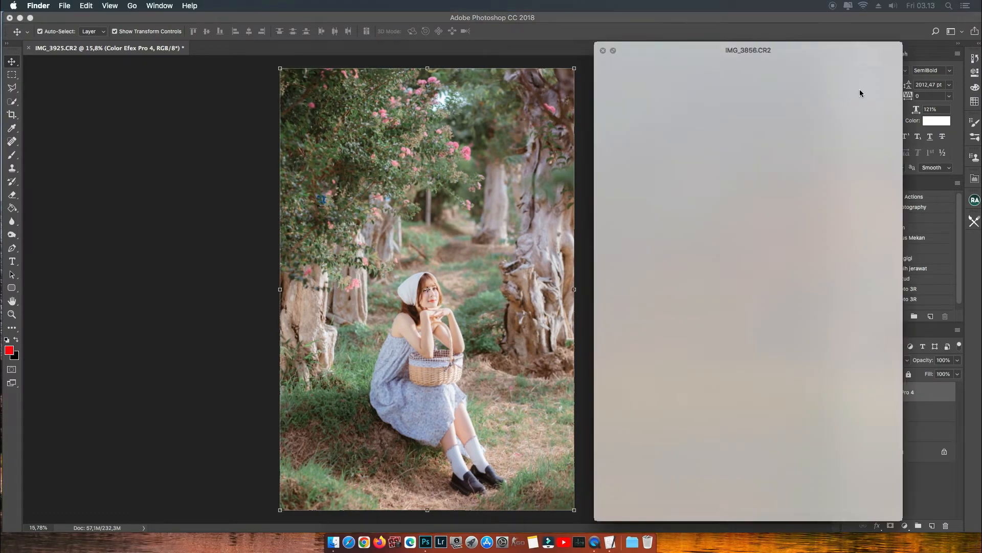
key("space")
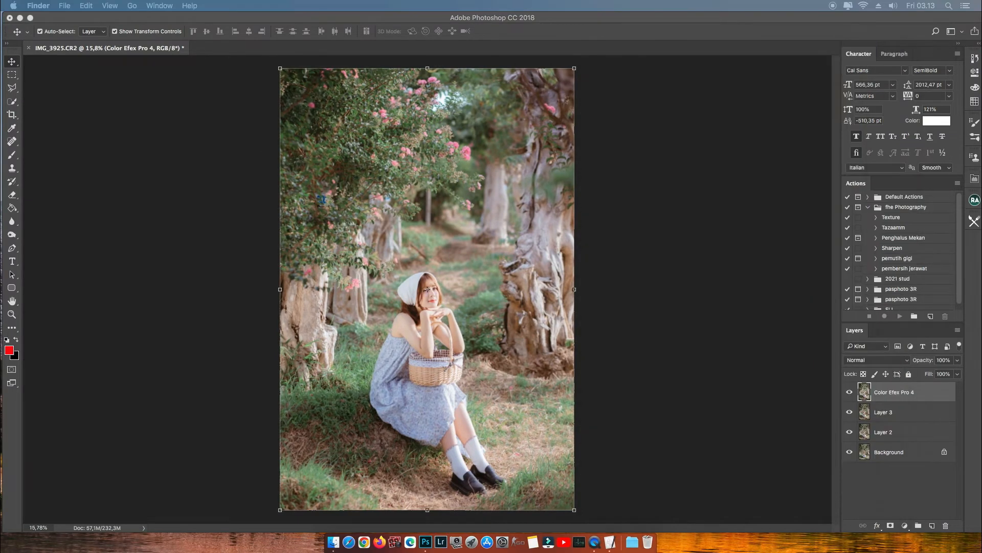
key("space")
key("space")
left_click_drag(714, 79, 714, 50)
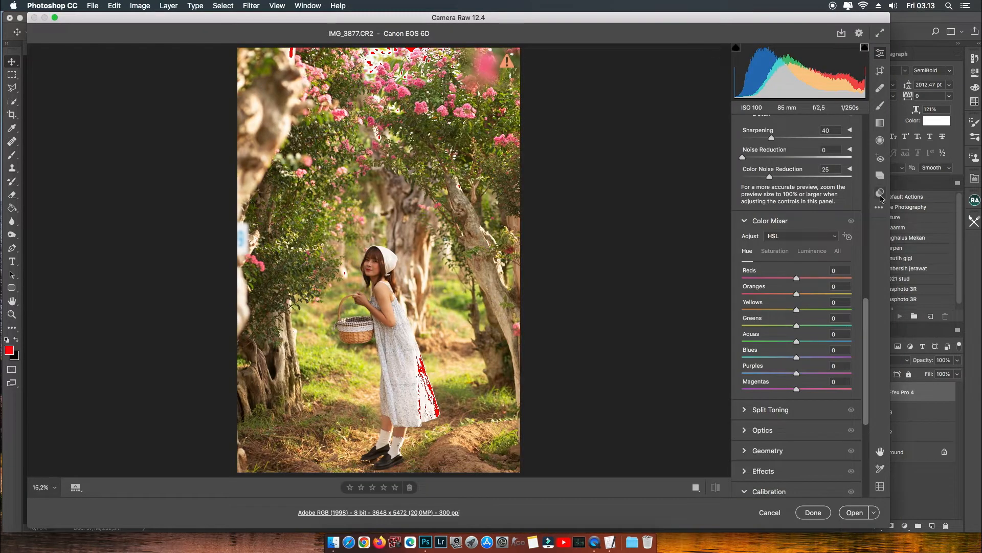
Apply the SoftNatural user preset to IMG_3877.CR2 and open the photo for editing.
left_click(880, 193)
scroll(819, 307, "down", 10)
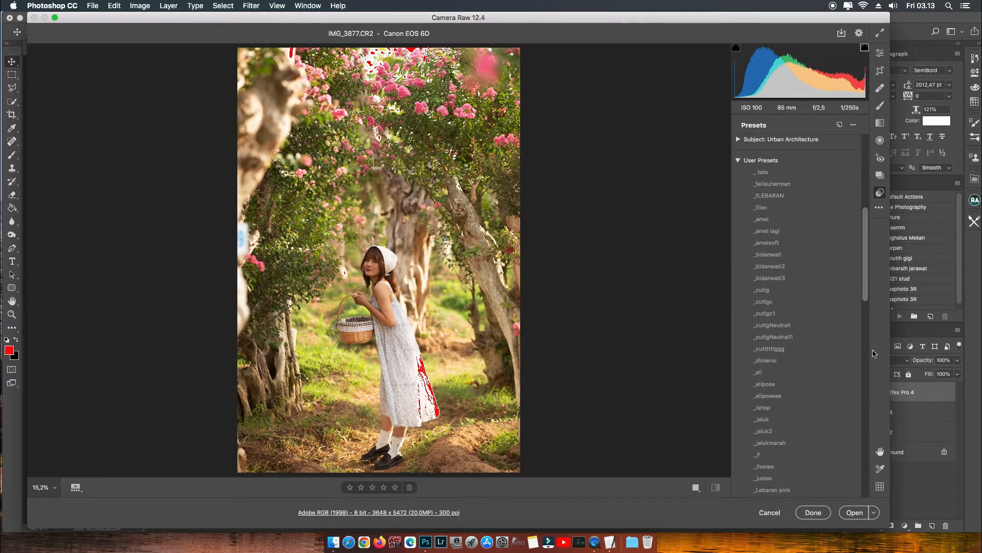
left_click_drag(865, 330, 864, 373)
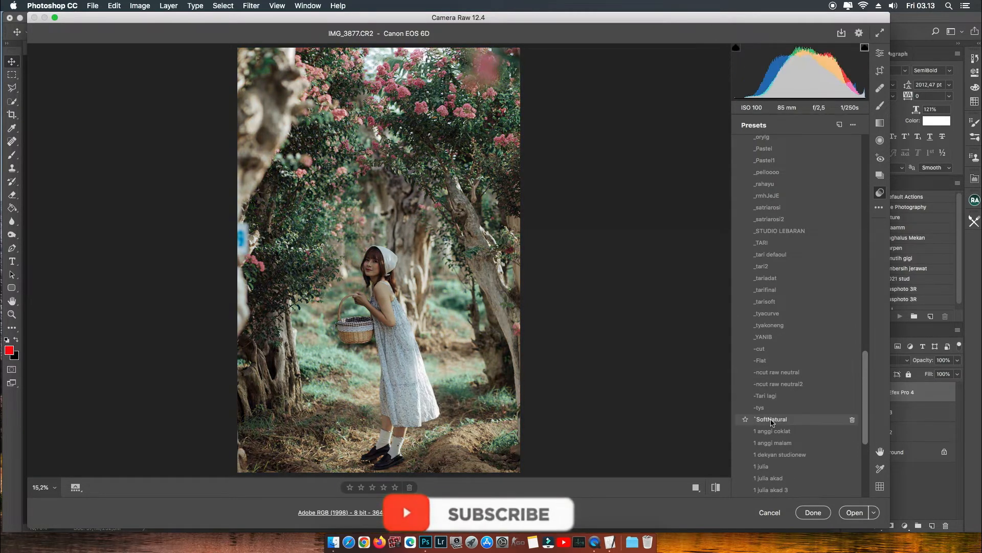
left_click(773, 419)
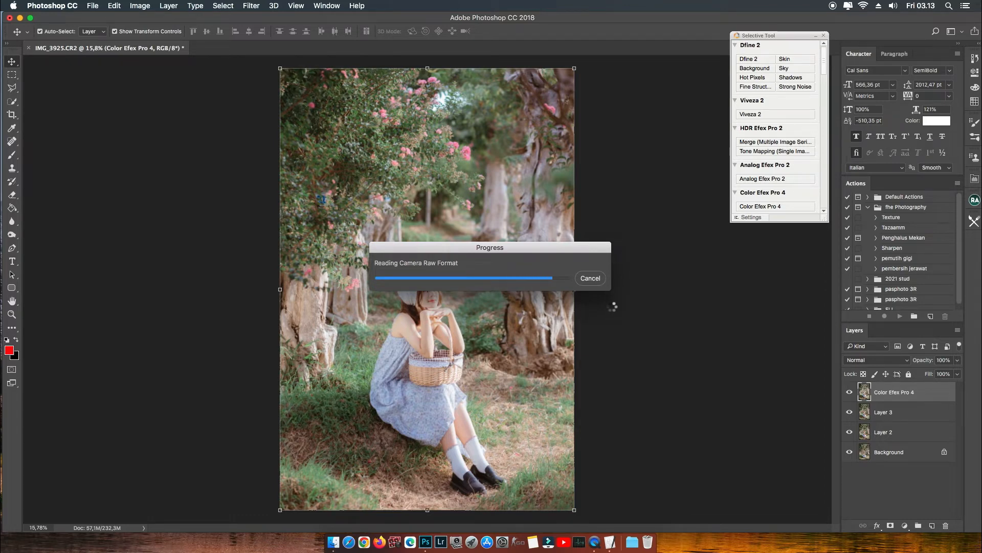
scroll(481, 238, "down", 2)
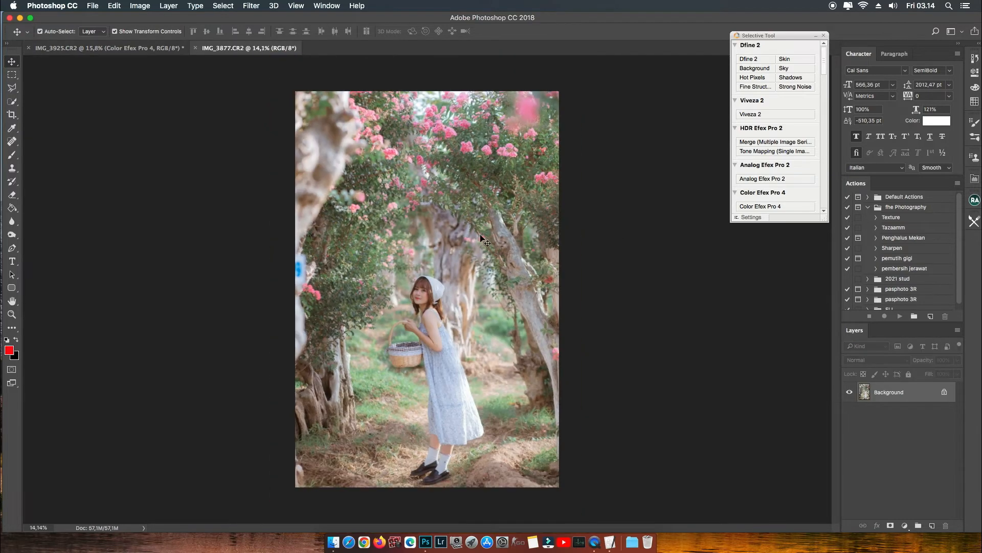
Examine the opened IMG_3877.CR2 at different magnifications and check the original file in Finder.
scroll(482, 250, "up", 1)
key("shift+super+a")
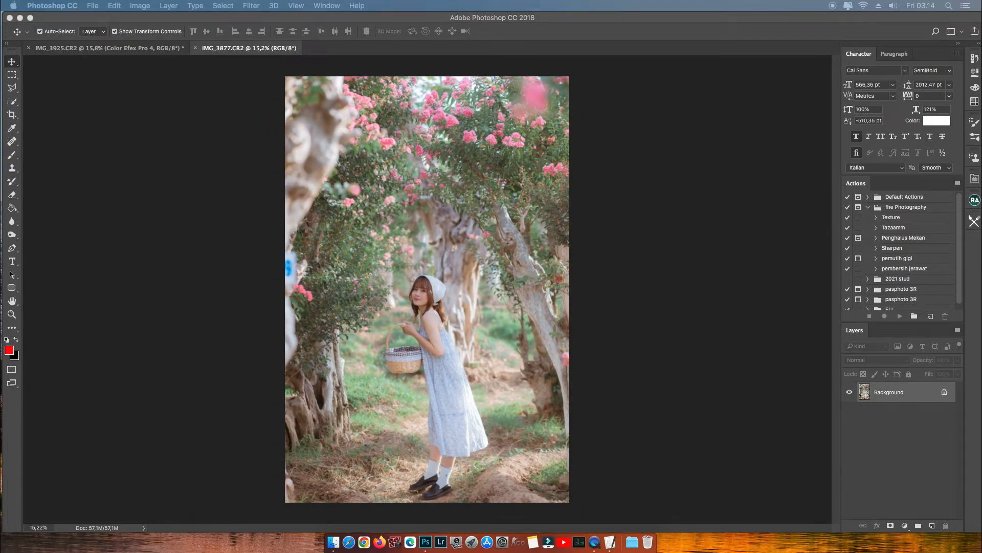
key("super+Tab")
key("space")
scroll(460, 287, "up", 2)
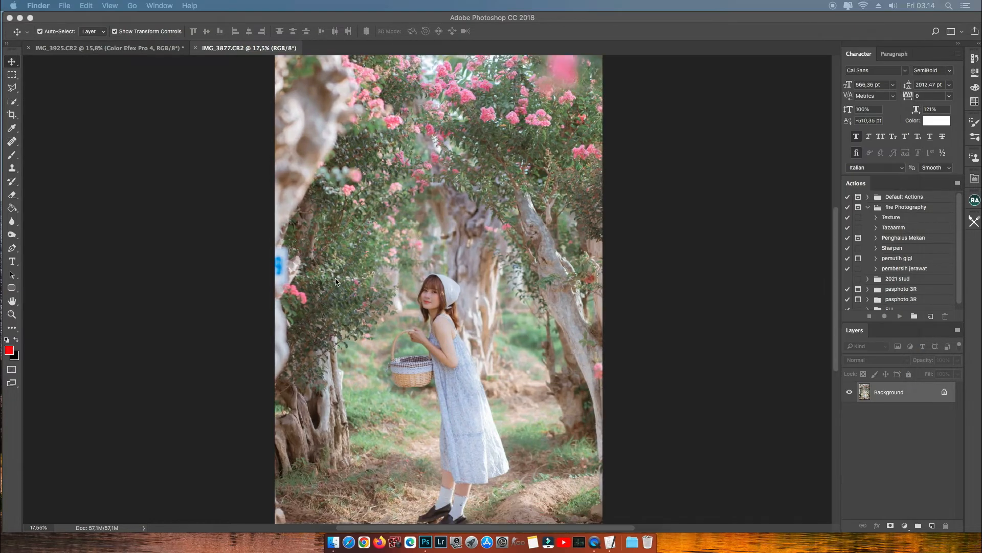
scroll(460, 287, "down", 2)
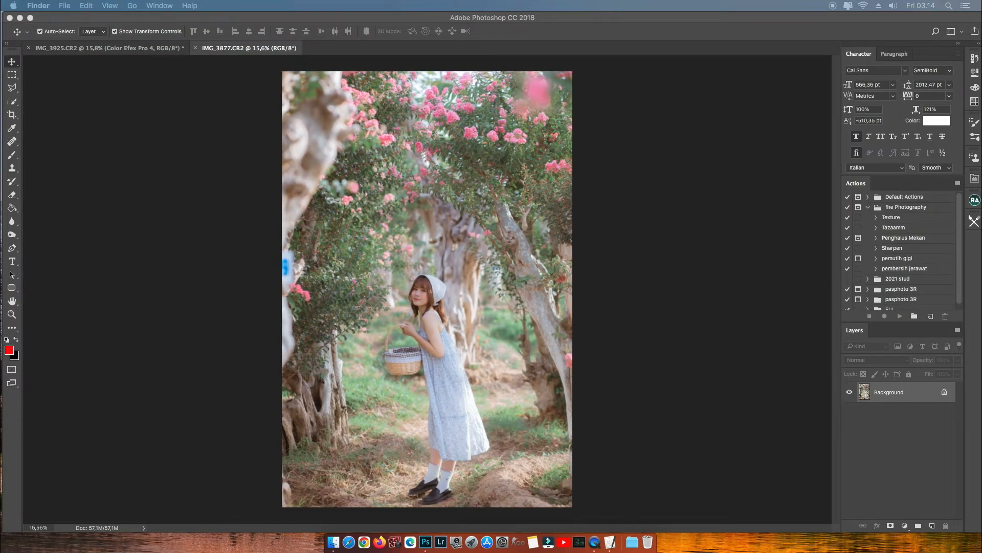
key("super+Tab")
Enlarge a copy of the Background layer to about 110% and shift it upward by about 530 px.
key("super+j")
key("super+minus")
left_click_drag(525, 143, 537, 128)
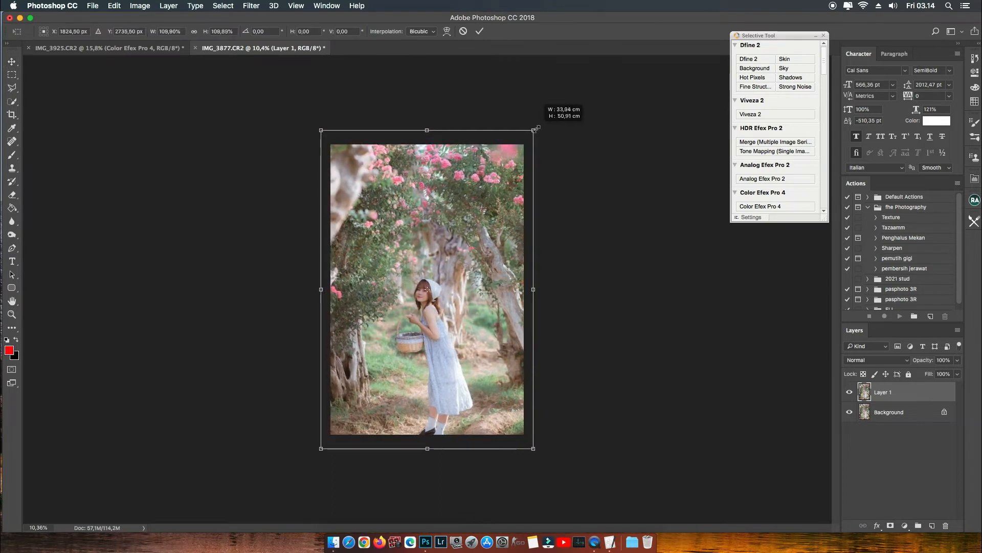
left_click_drag(496, 222, 495, 195)
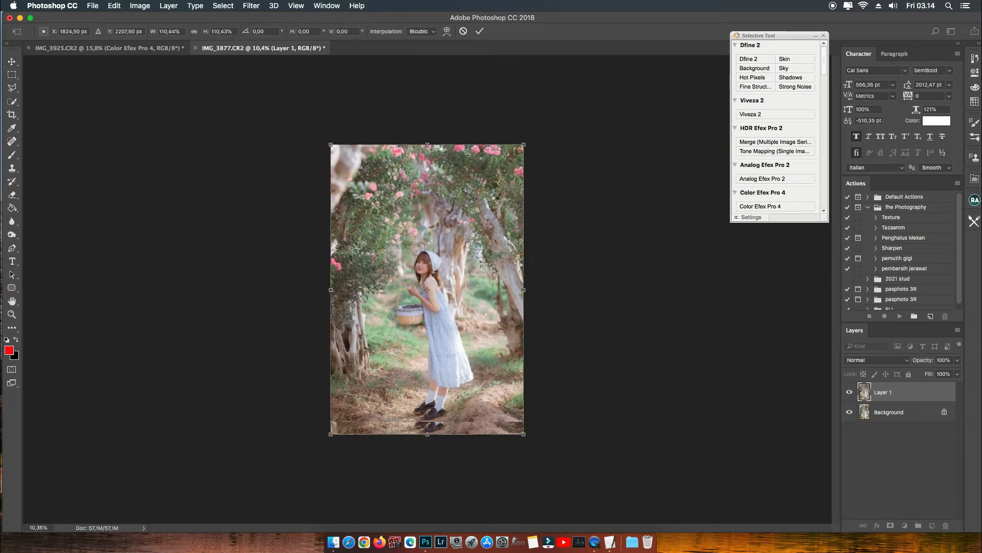
key("Return")
Copy the lower third of the photo, from the woman's hips down, to a new layer and stretch its height to about 114.6%.
key("m")
mouse_move(318, 333)
left_mouse_down()
mouse_move(597, 471)
mouse_move(593, 485)
left_mouse_up()
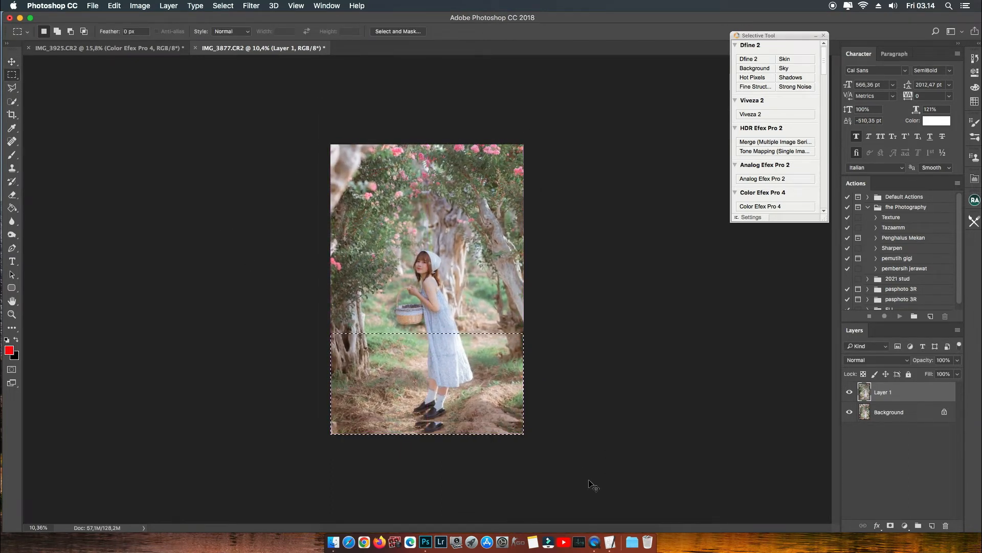
key("super+j")
key("super+t")
left_click_drag(427, 434, 427, 434)
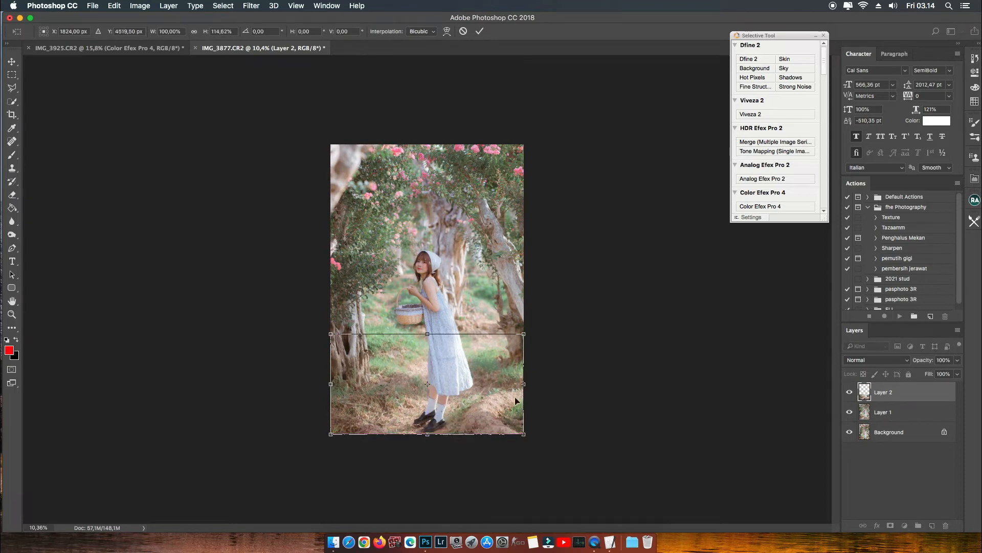
left_click(479, 32)
Merge the stretched leg layer and the enlarged copy down into the Background layer.
left_click(879, 413, "shift")
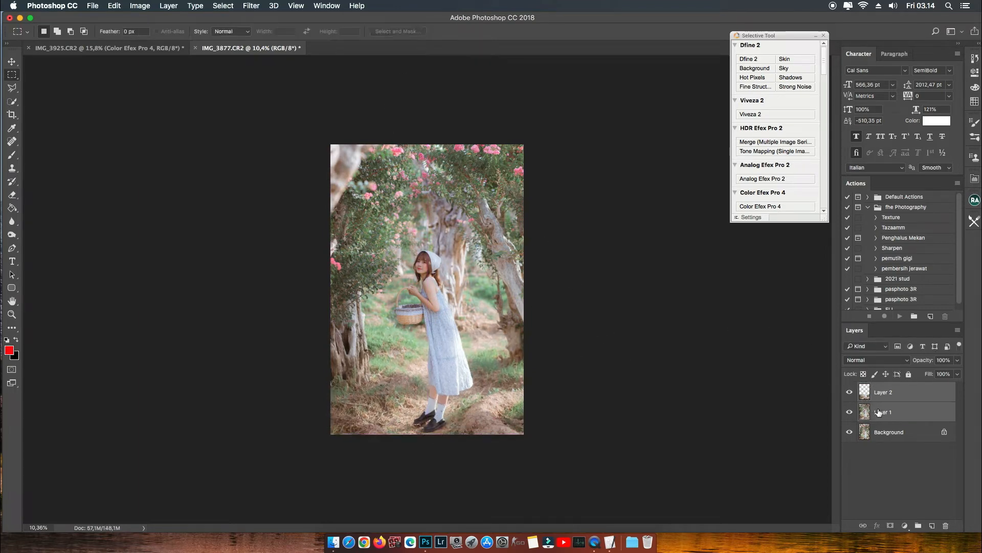
key("super+e")
key("super+e")
scroll(390, 238, "up", 5)
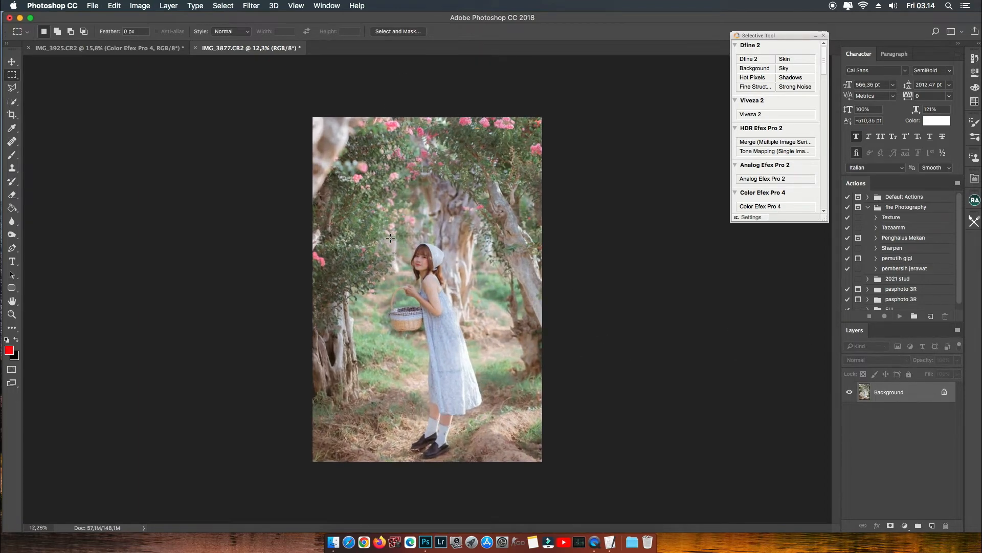
scroll(390, 238, "down", 3)
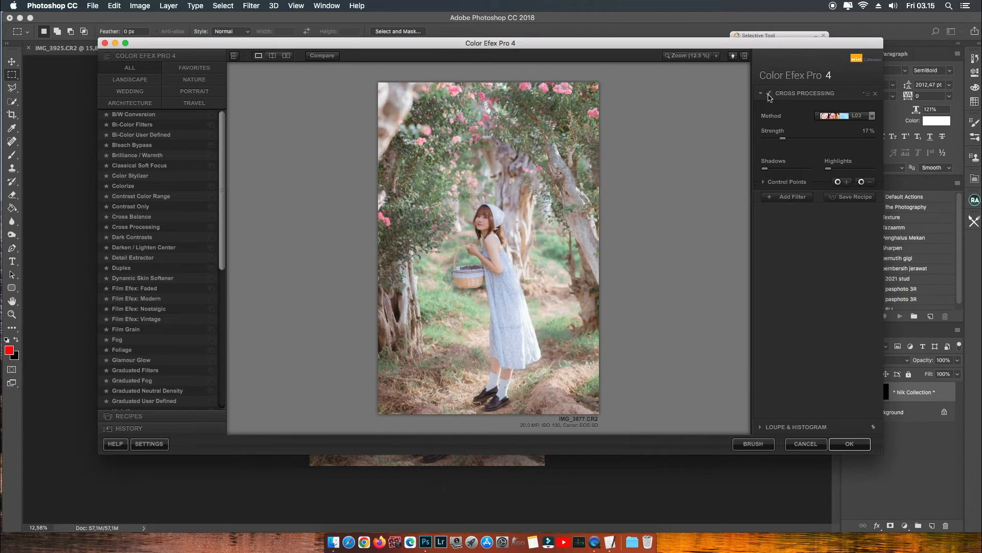
Add a Darken / Lighten Center filter with center luminosity 7% and border luminosity -62%, and apply it together with Cross Processing.
left_click(791, 197)
left_click(167, 248)
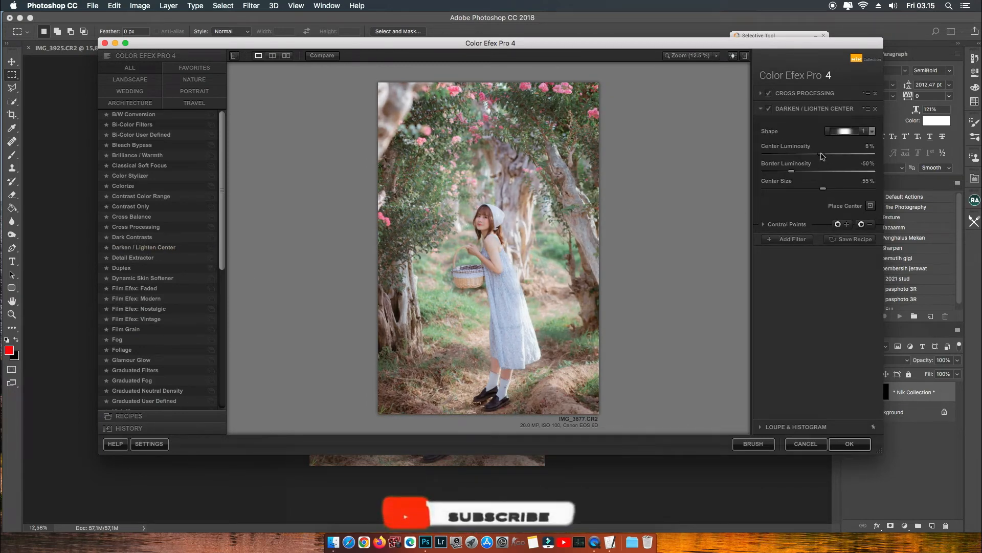
left_click_drag(829, 154, 788, 172)
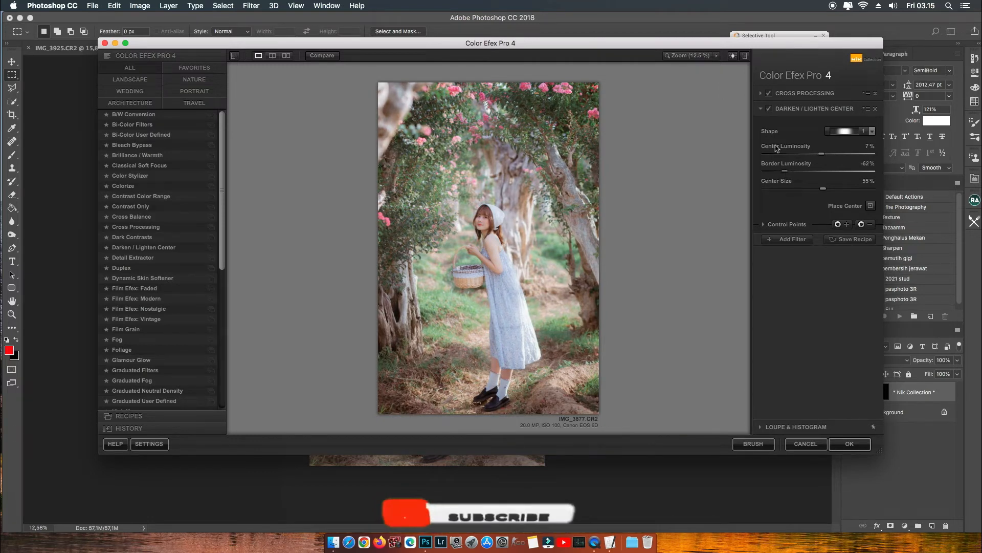
left_click(848, 444)
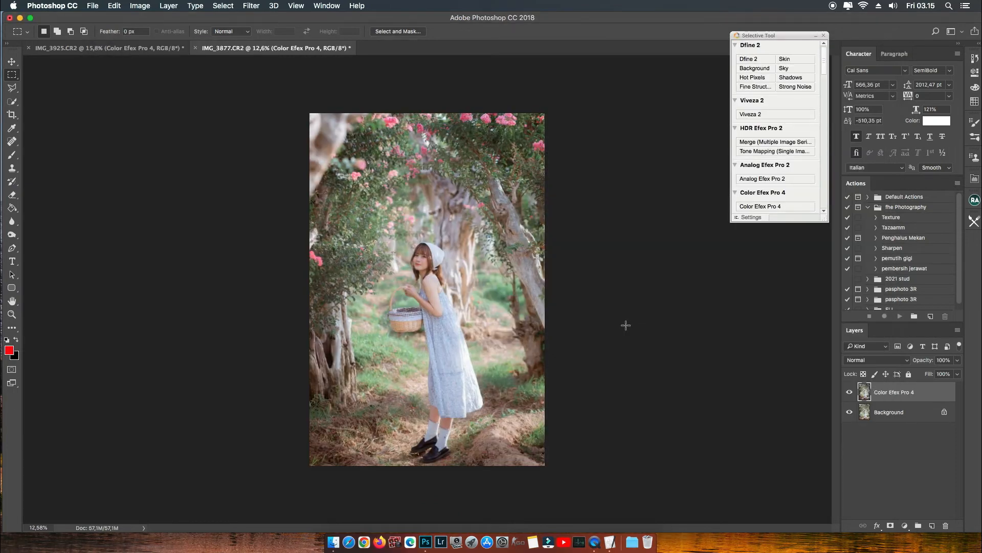
Examine the filtered photo and compare it with a preview of the original IMG_3877.CR2.
scroll(422, 301, "up", 5)
scroll(421, 298, "down", 2)
scroll(420, 297, "down", 2)
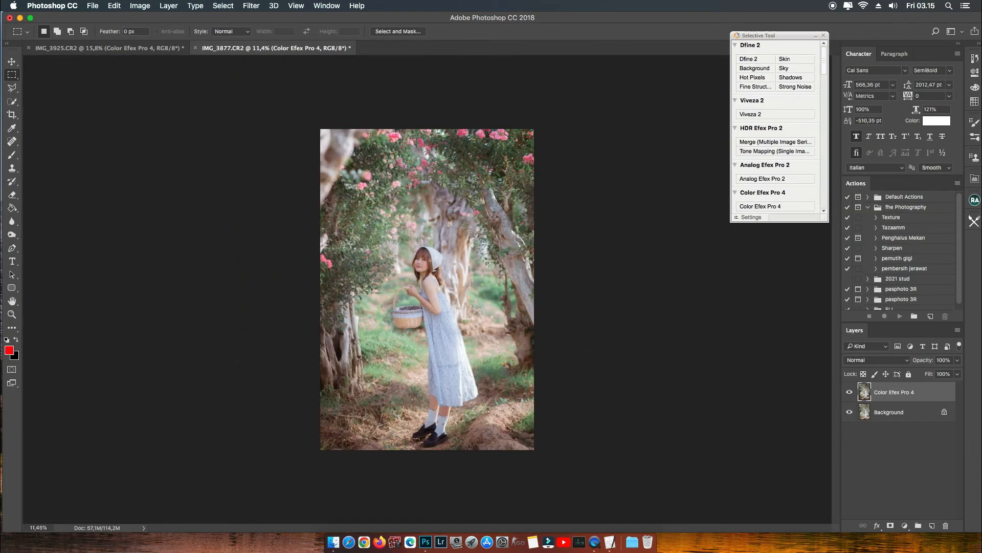
key("space")
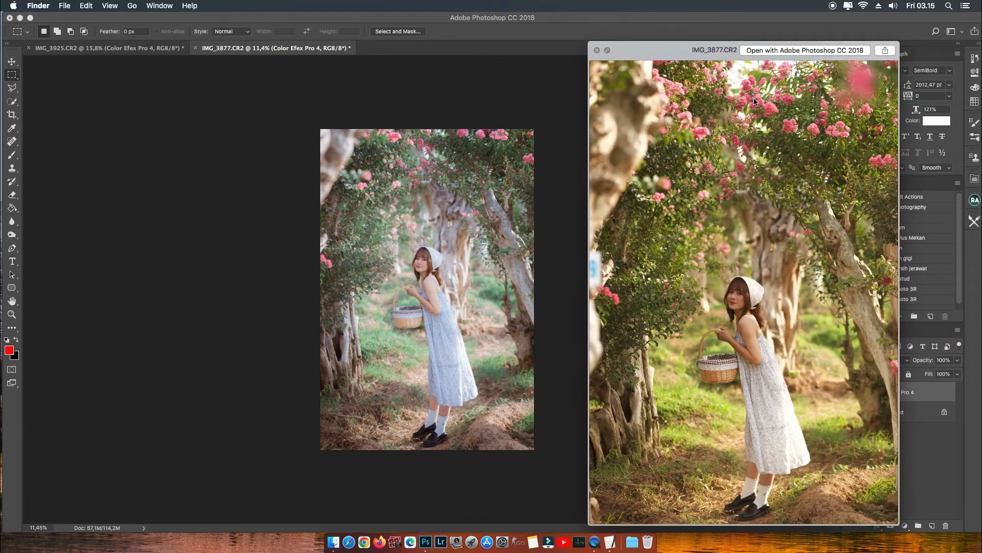
key("space")
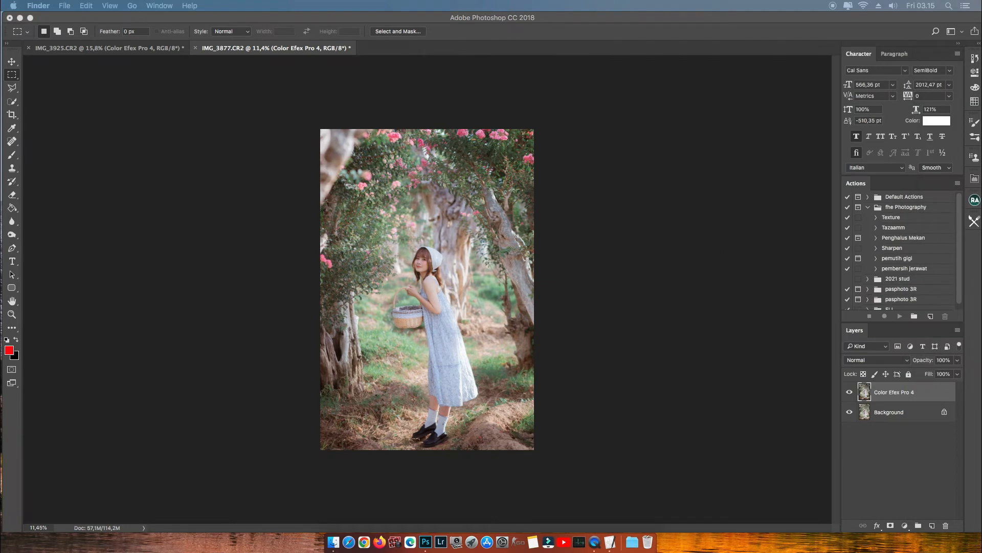
Load IMG_3919.CR2 into Camera Raw, apply the SoftNatural preset, and open the photo for editing.
left_click_drag(981, 91, 478, 48)
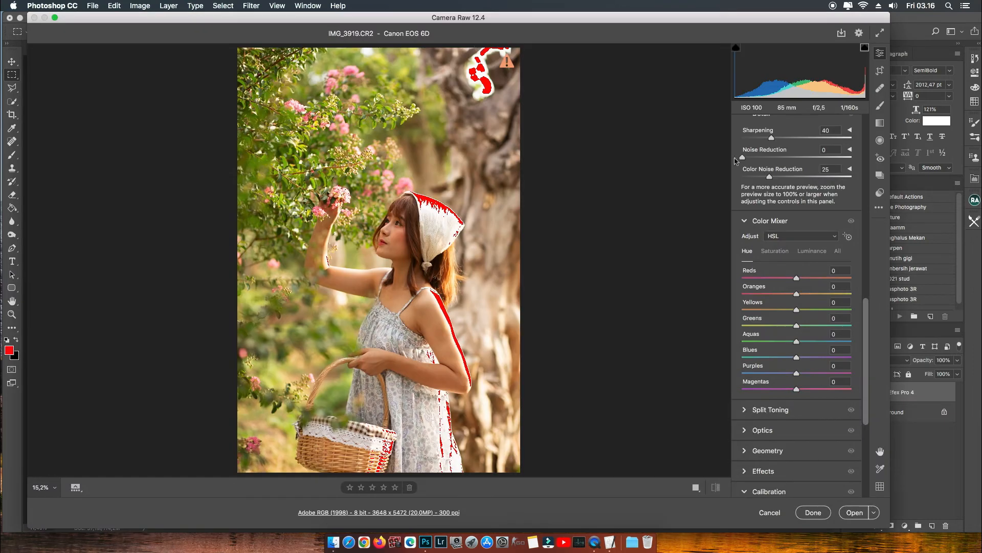
left_click(880, 193)
left_click_drag(866, 206, 897, 416)
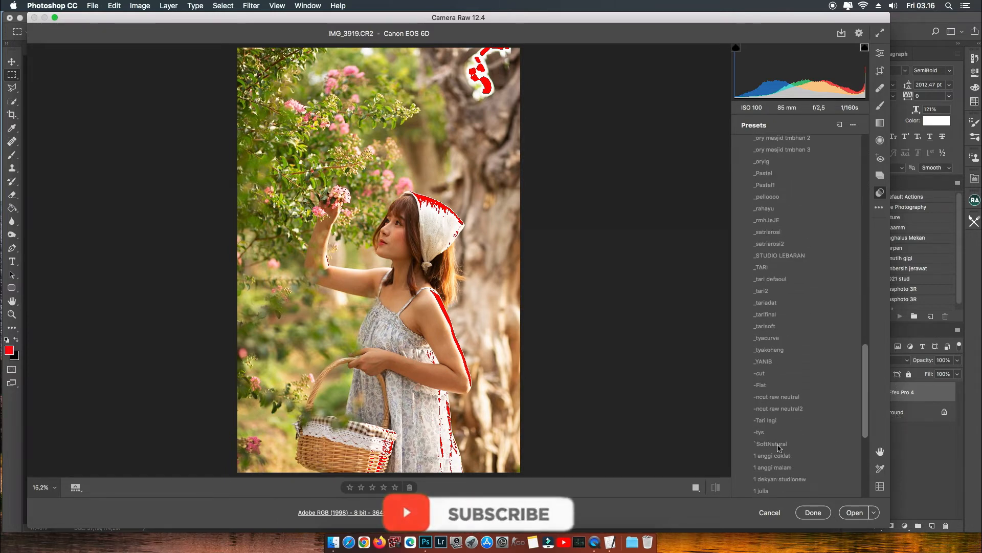
left_click(778, 444)
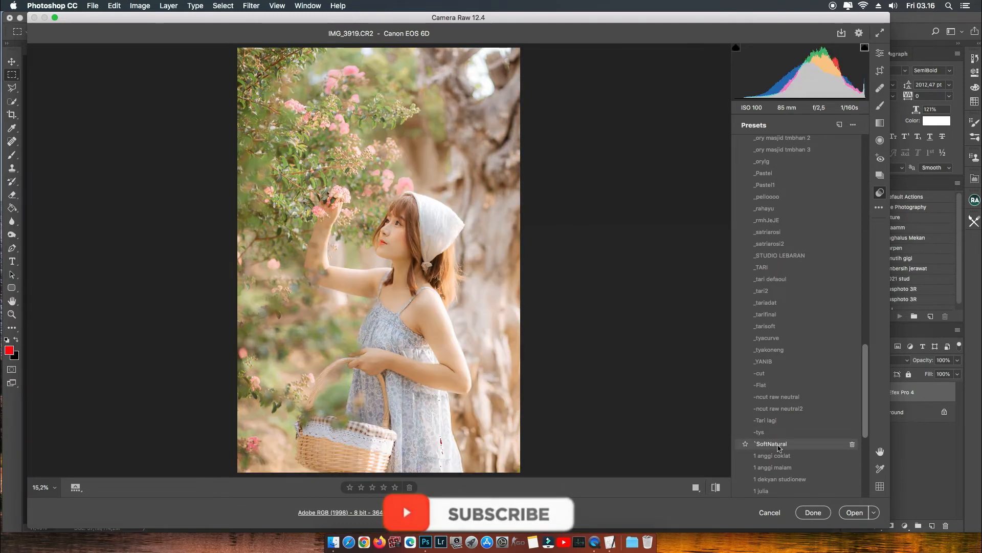
left_click(778, 445)
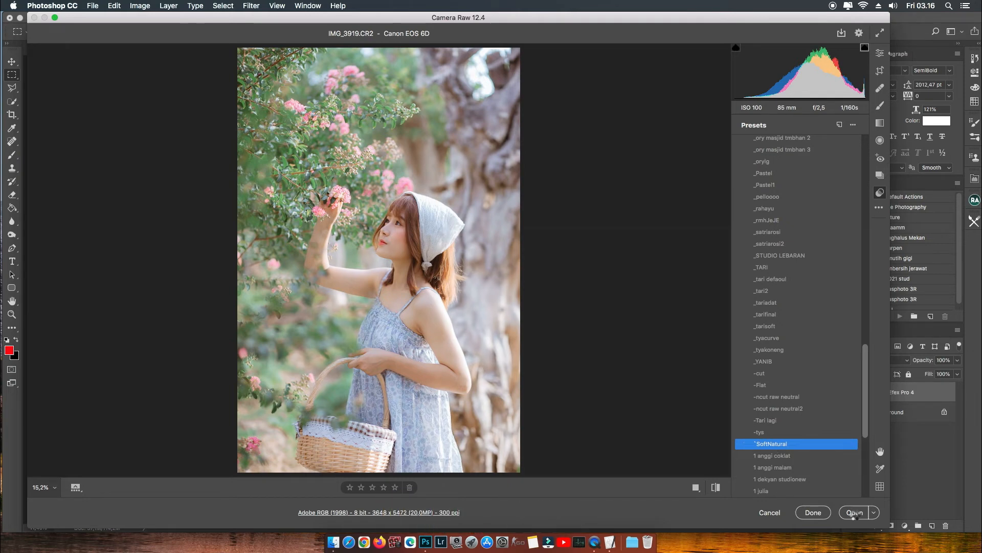
left_click(853, 513)
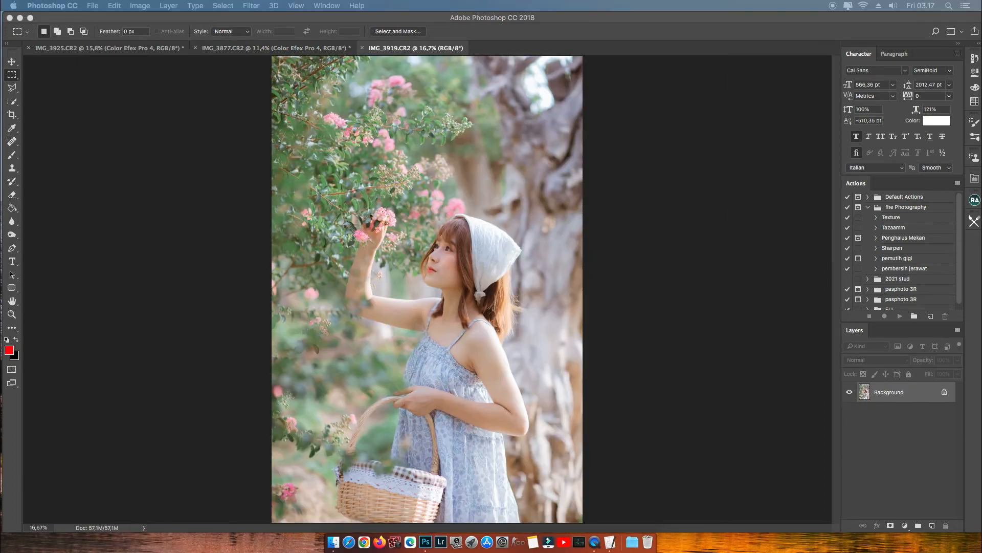
Compare the opened photo with a preview of the original IMG_3919.CR2.
key("space")
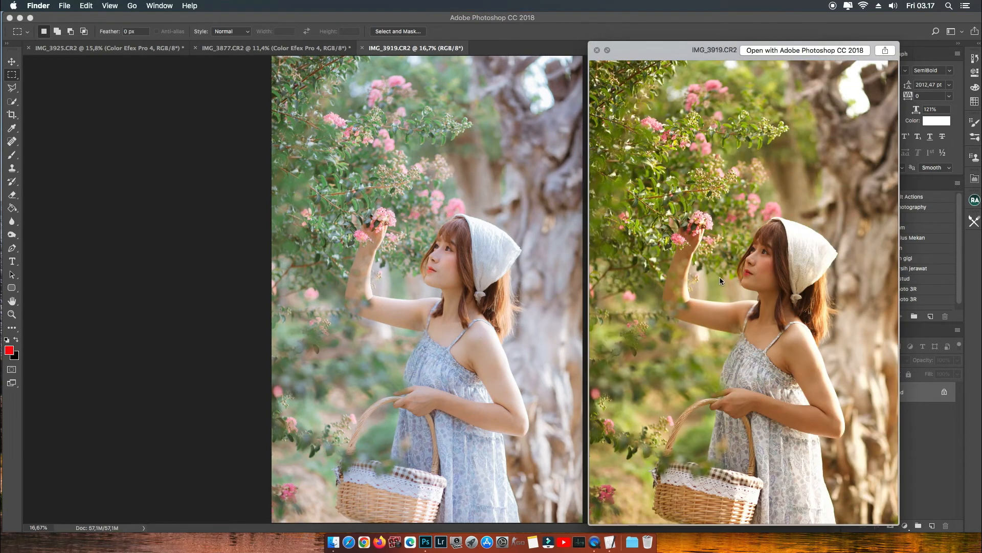
key("space")
left_click(720, 281)
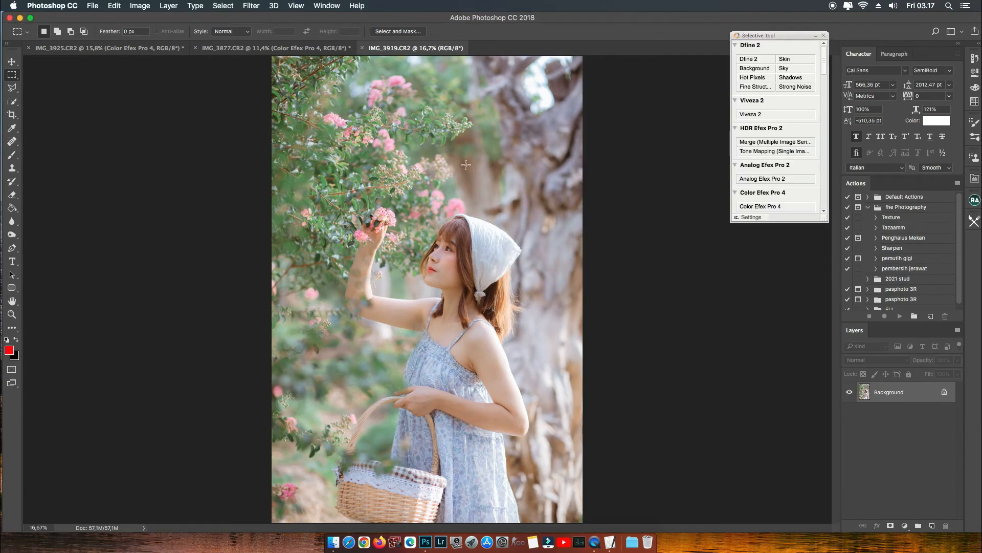
Start Color Efex Pro 4 on IMG_3919.CR2 and set a Cross Processing filter with a different colour method.
left_click(761, 207)
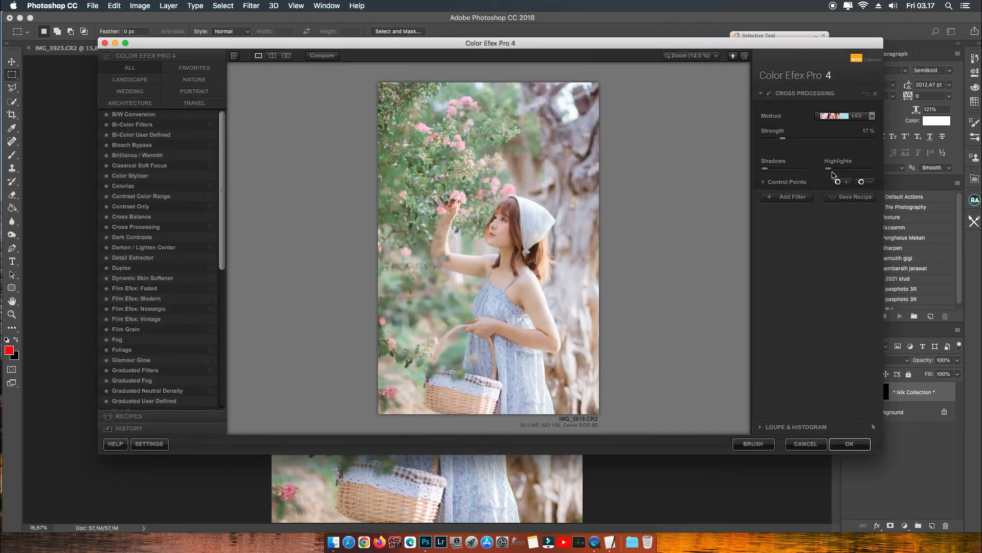
left_click(770, 94)
left_click(135, 227)
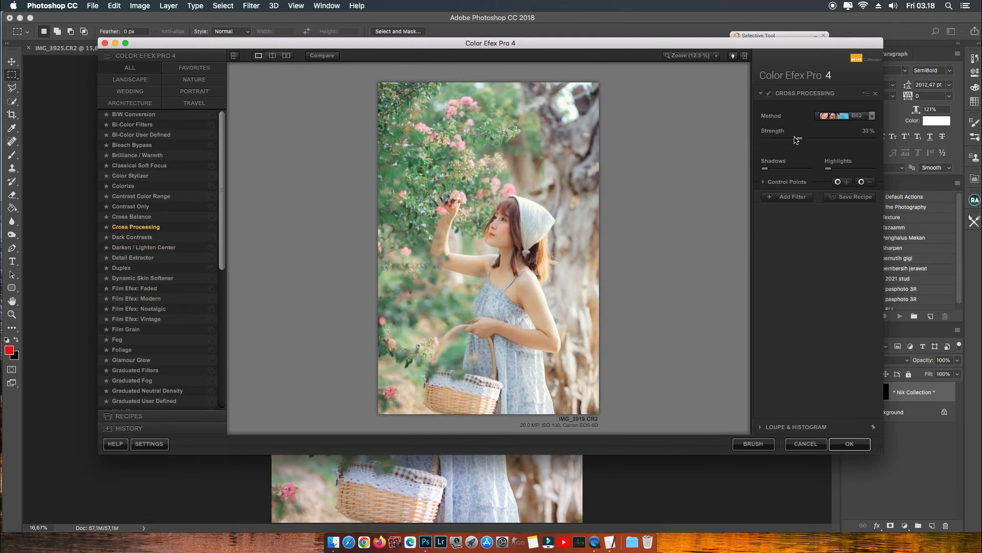
left_click(843, 115)
left_click(847, 210)
Add a Darken / Lighten Center filter with its default settings, check its effect on and off, and apply both filters.
left_click(780, 197)
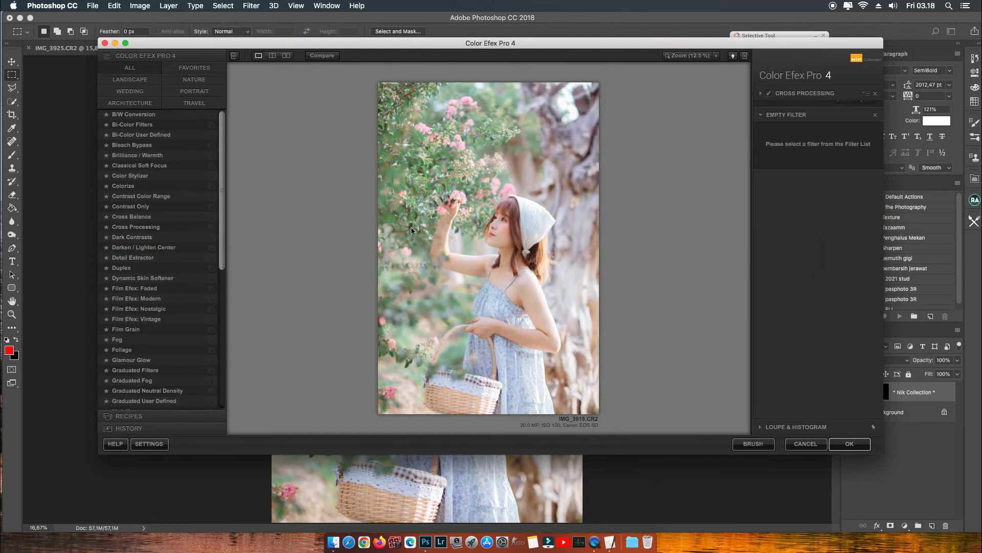
left_click(144, 247)
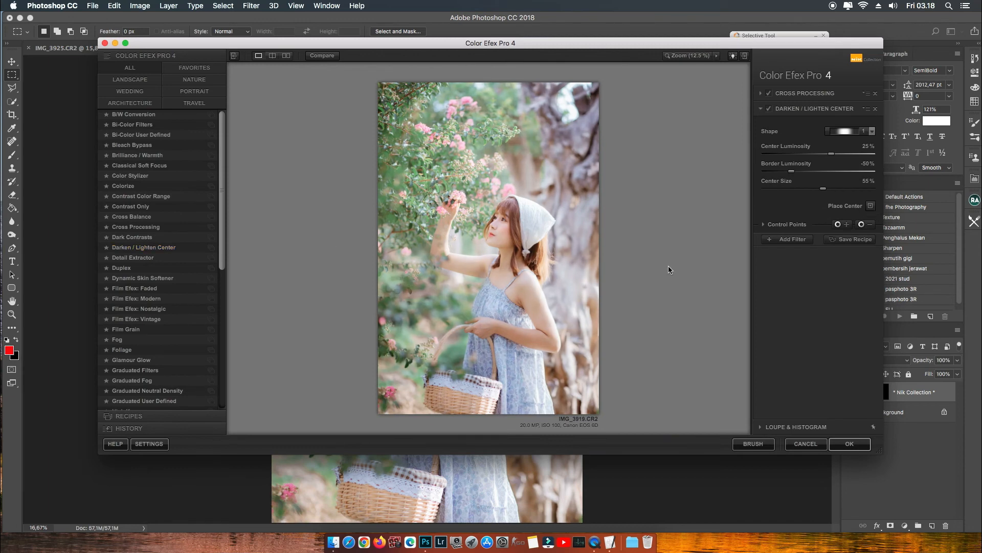
left_click(768, 110)
left_click(768, 109)
left_click(768, 109)
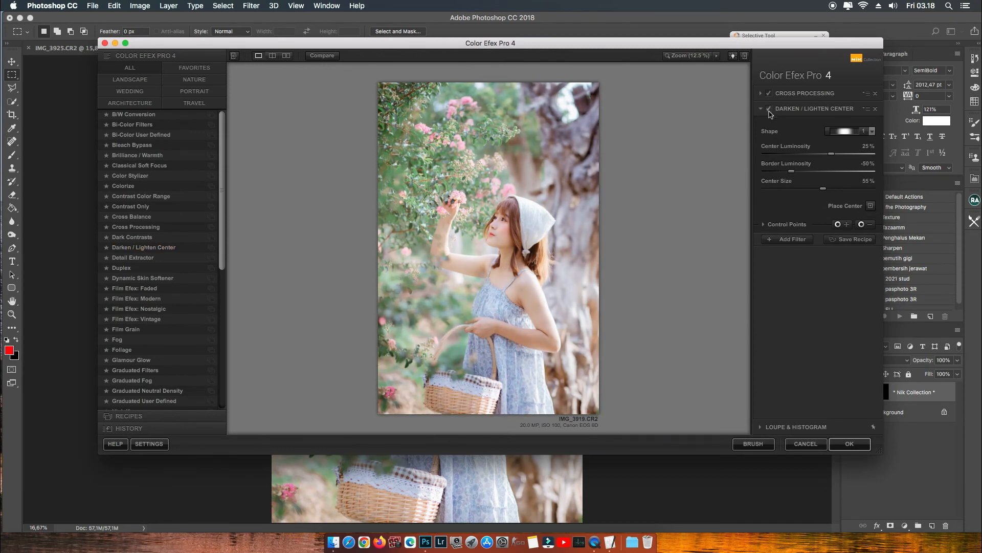
left_click(849, 443)
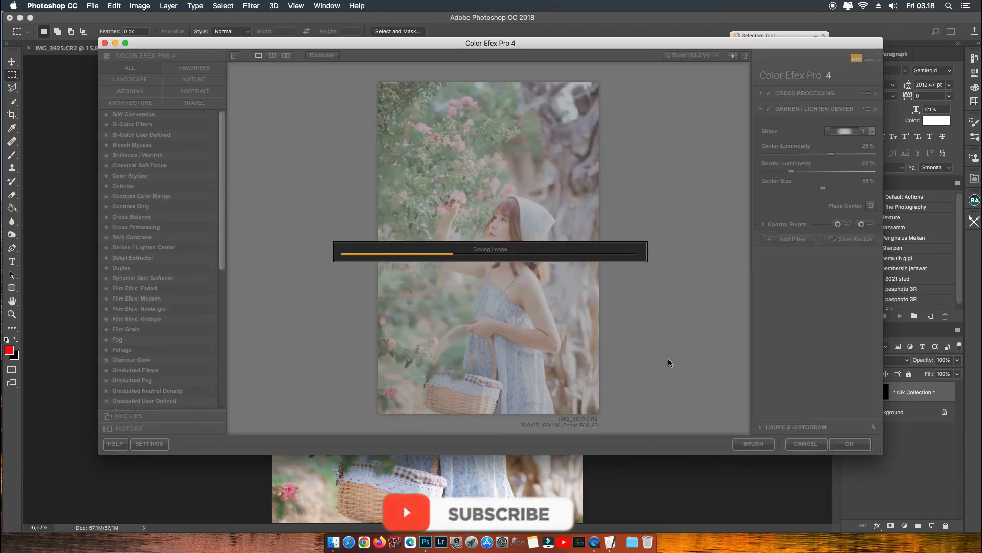